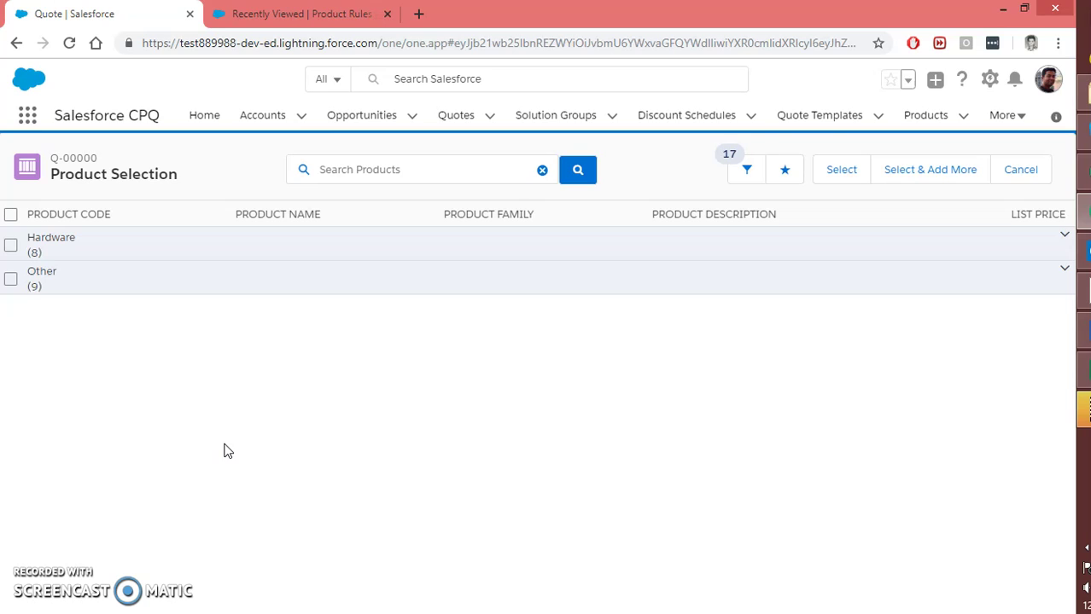
Open the Products list in the browser tab that shows the product rules.
click(275, 22)
click(275, 17)
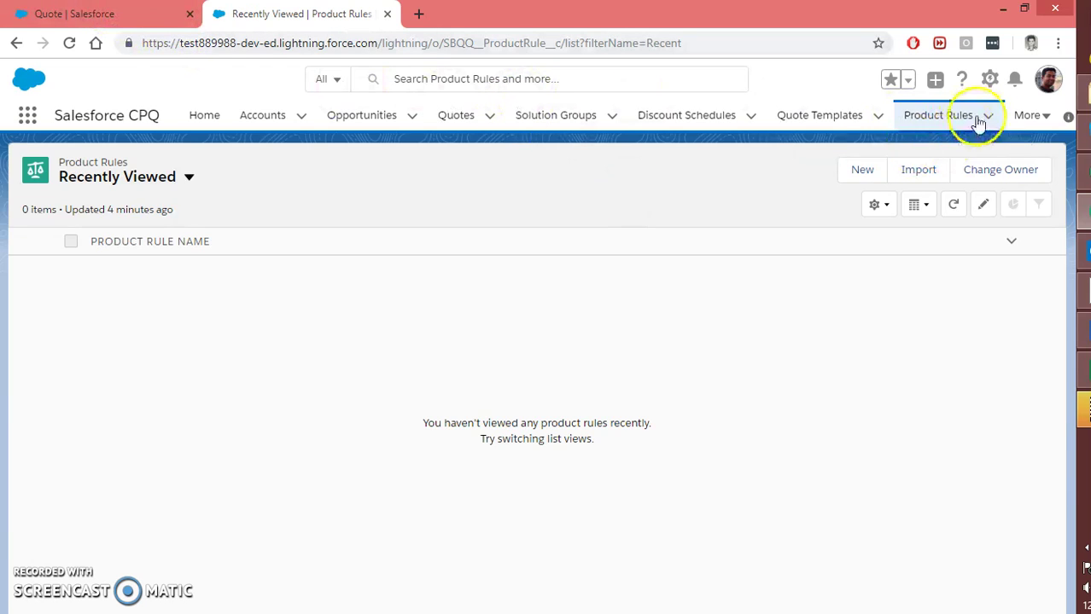
click(1033, 119)
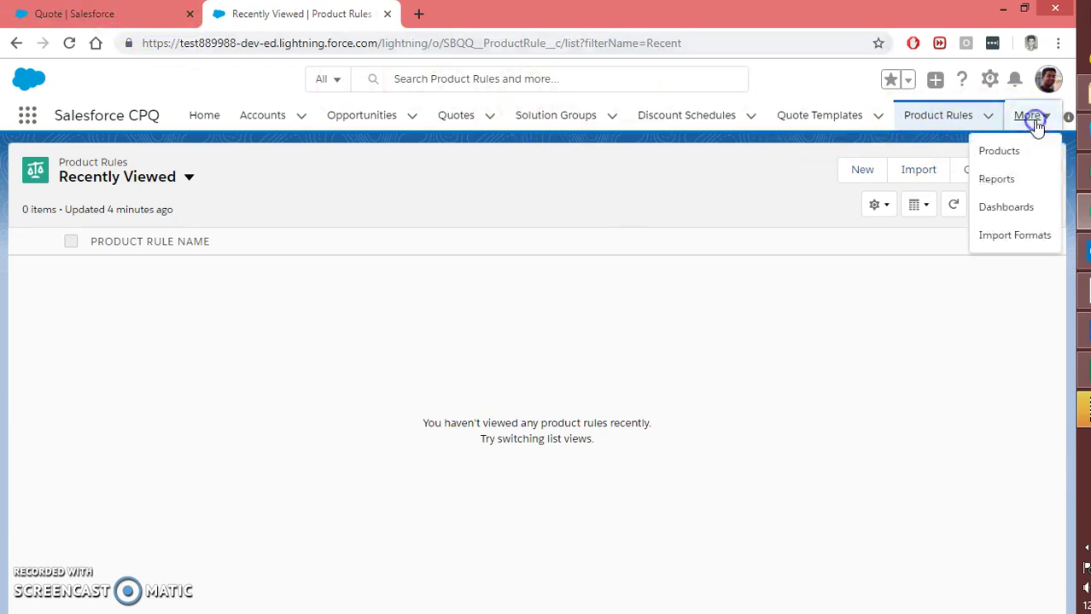
click(1002, 151)
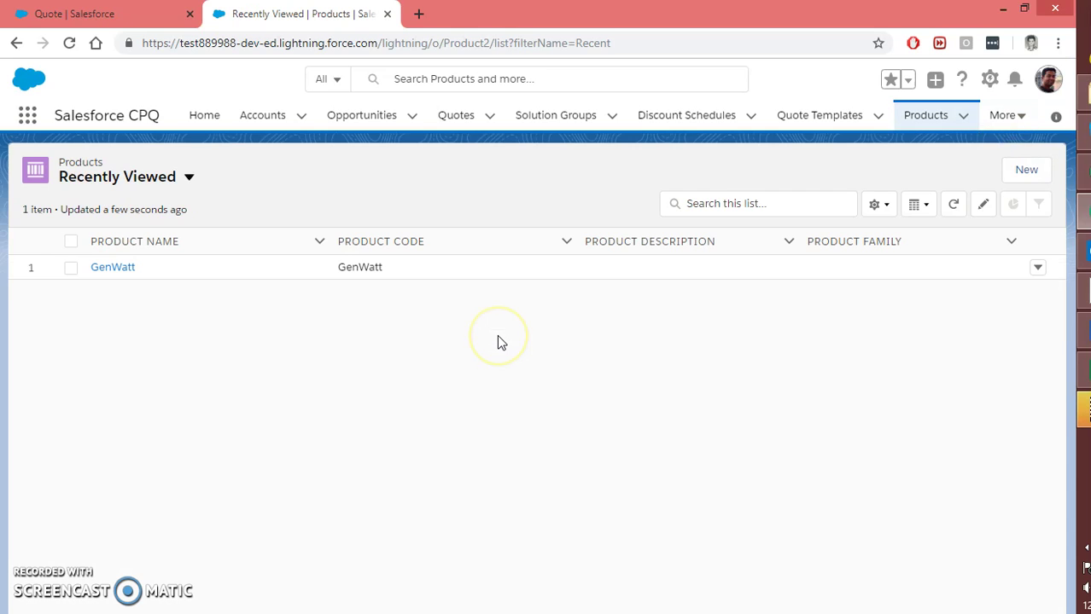
Switch the product list to the All Products view.
click(111, 269)
click(116, 269)
click(120, 294)
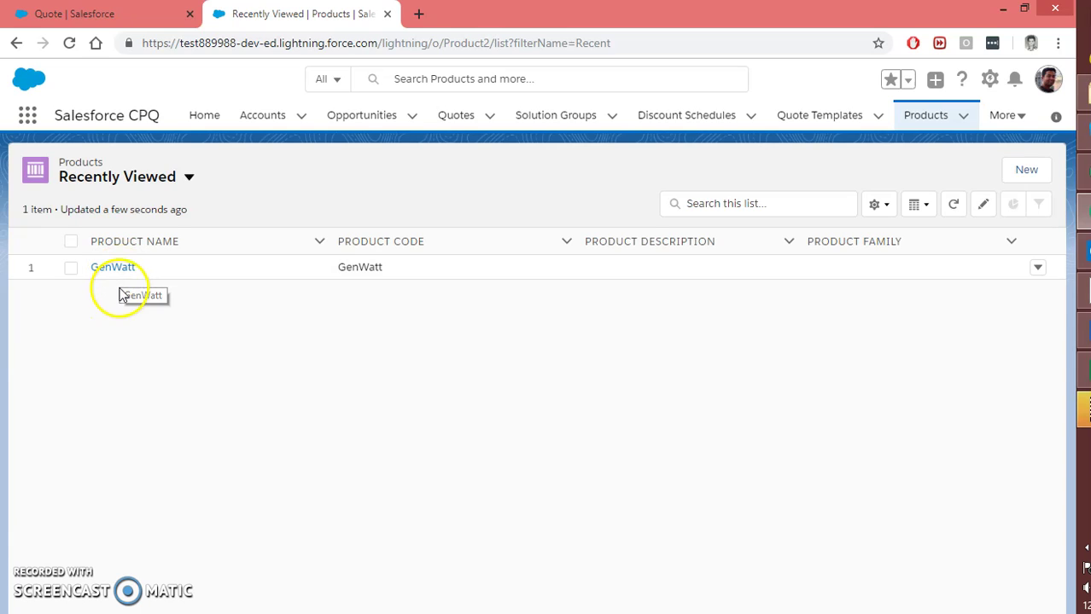
click(187, 176)
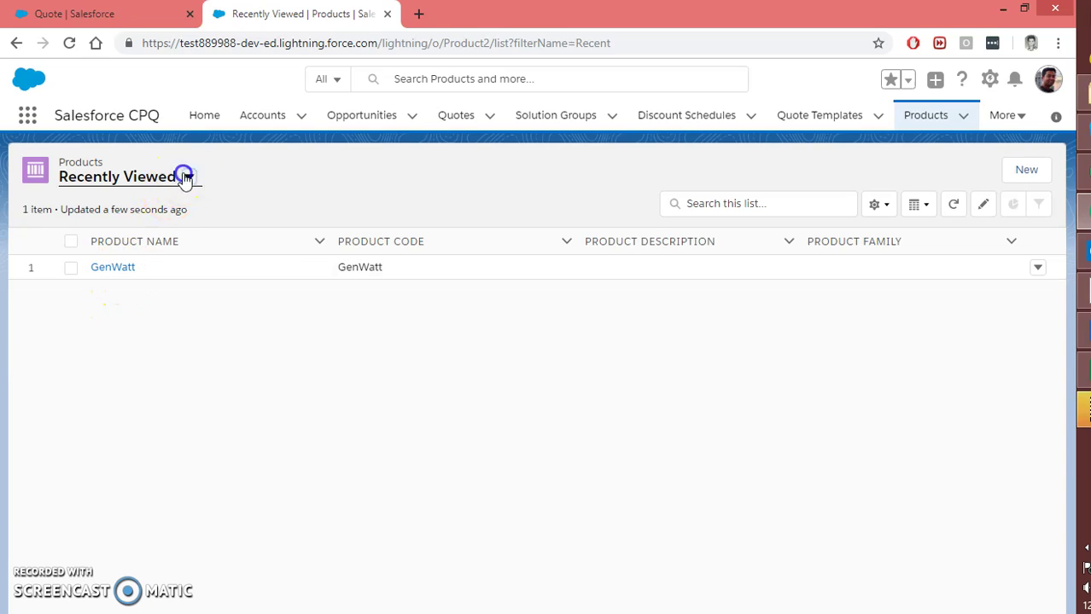
click(128, 233)
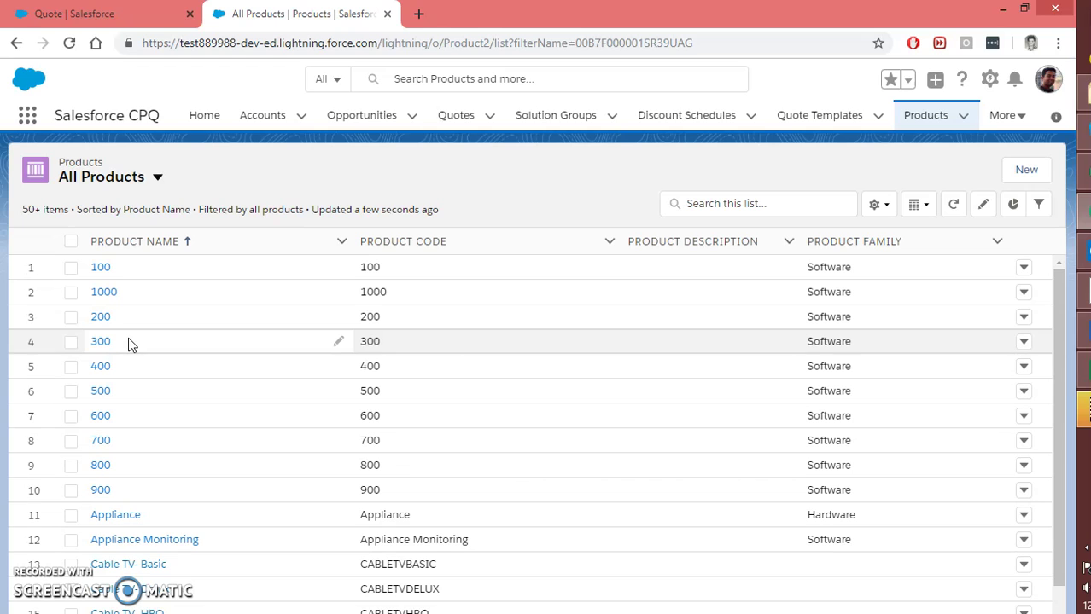
Search the product list for "genw" and open the GenWatt product record.
scroll(129, 340, down, 10)
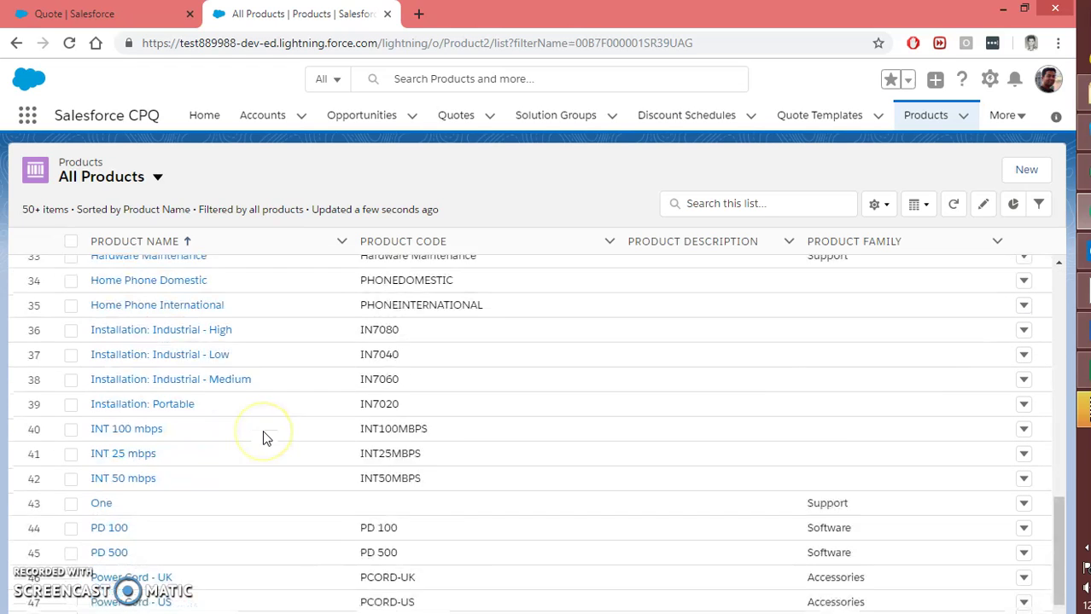
scroll(263, 430, down, 2)
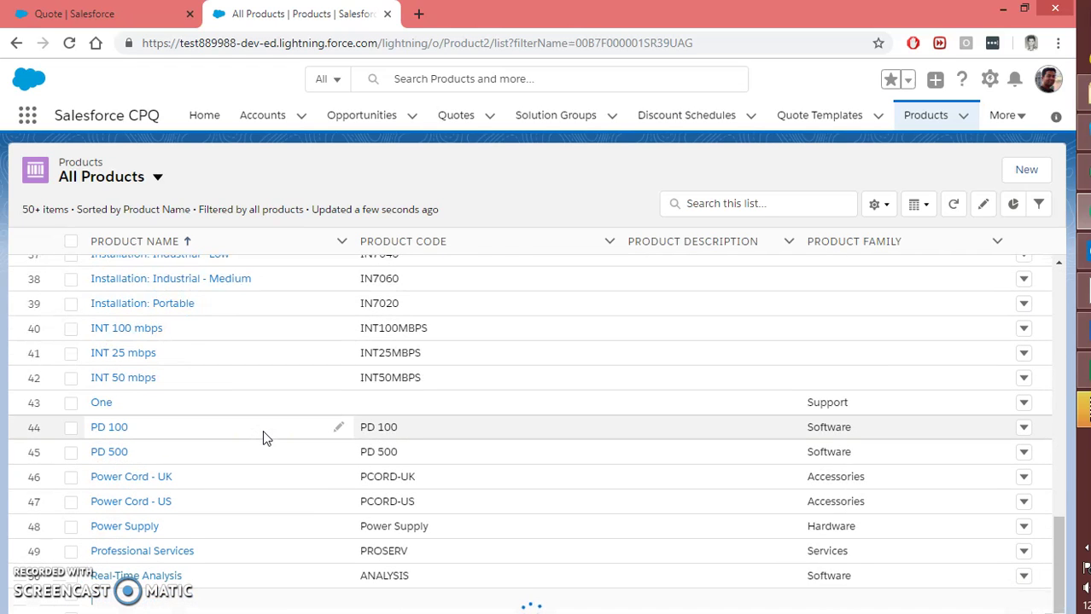
click(737, 203)
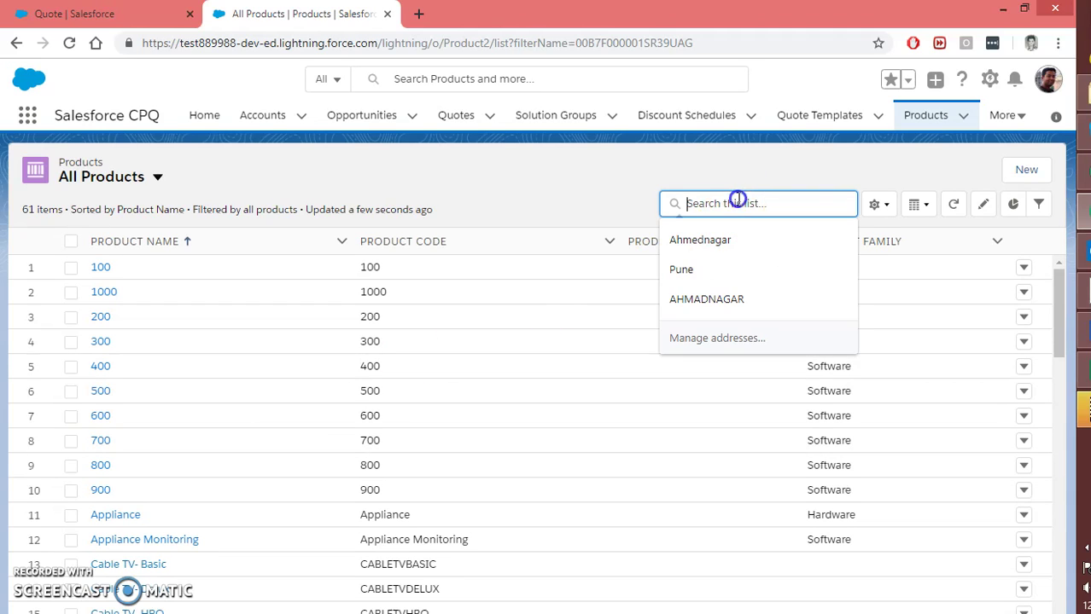
text(gen)
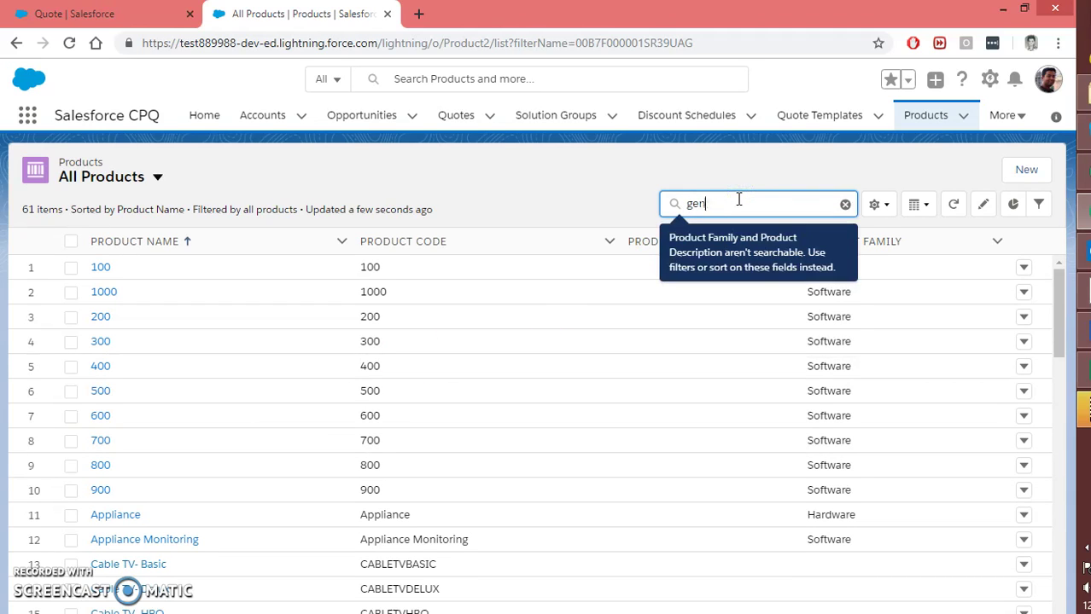
text(w)
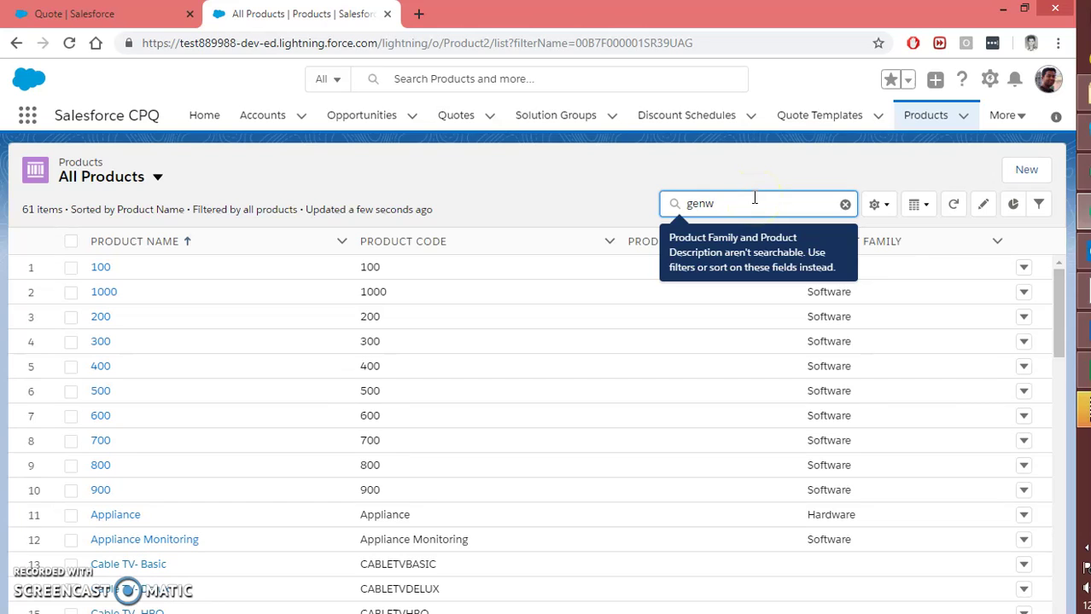
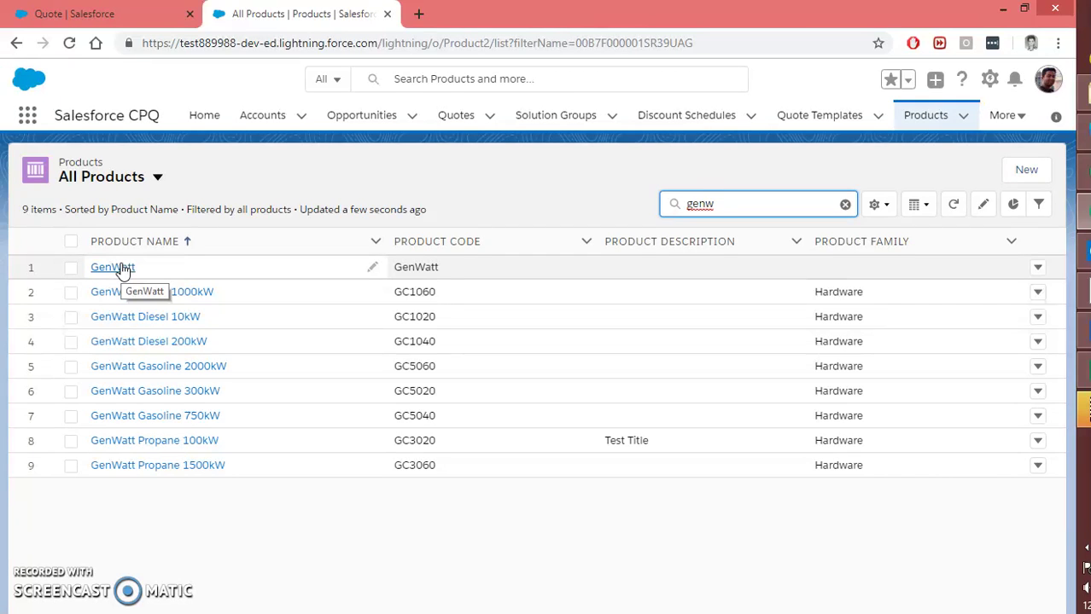
click(116, 269)
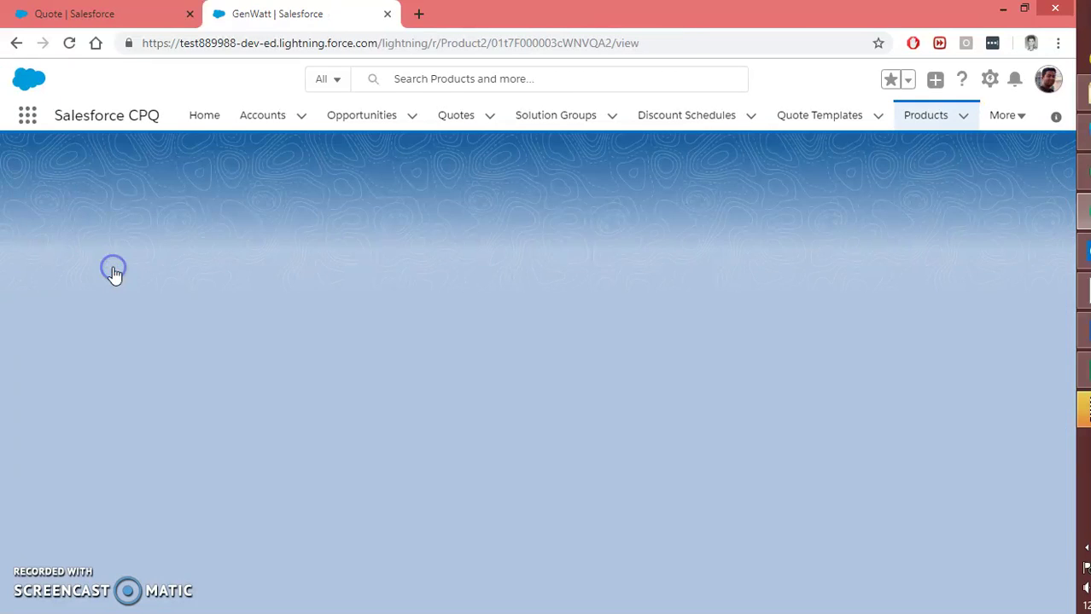
click(274, 352)
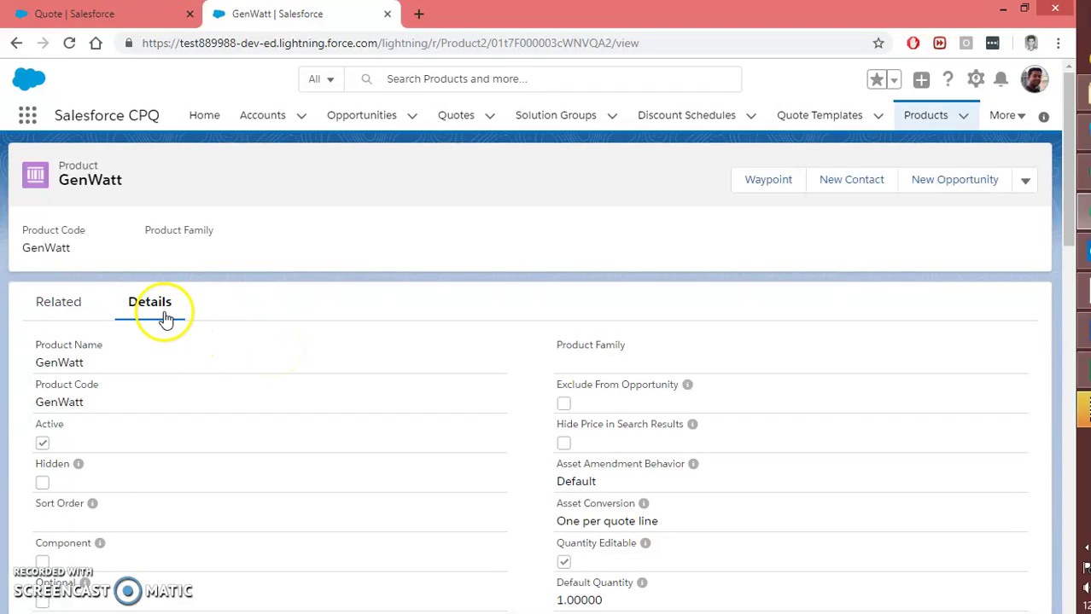
Examine the GenWatt product's related lists, such as Features, Options, Option Constraints and Configuration Rules.
click(54, 306)
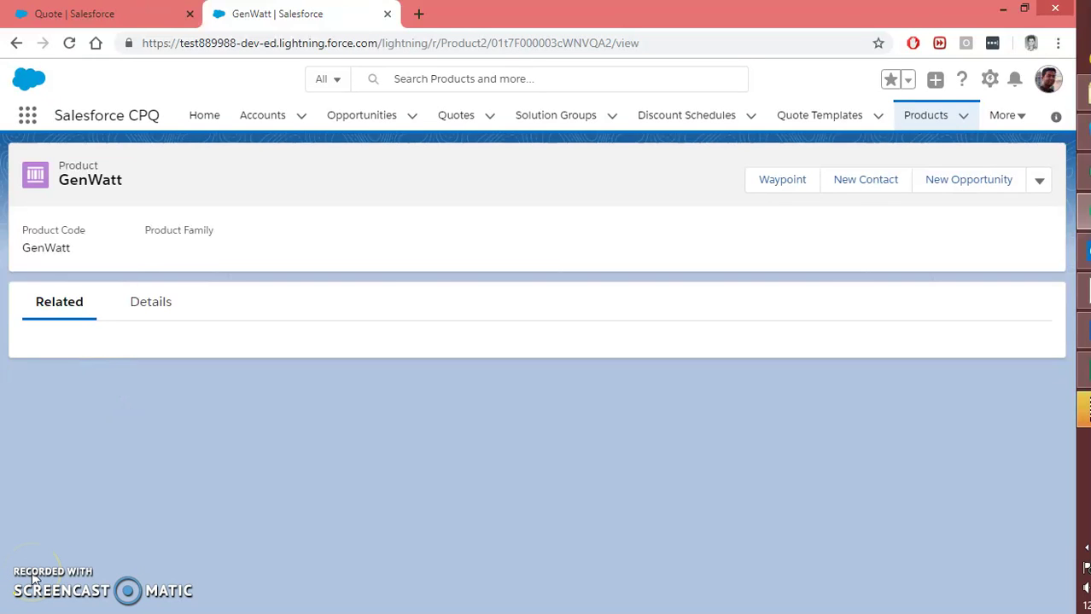
scroll(140, 479, down, 2)
scroll(141, 480, down, 1)
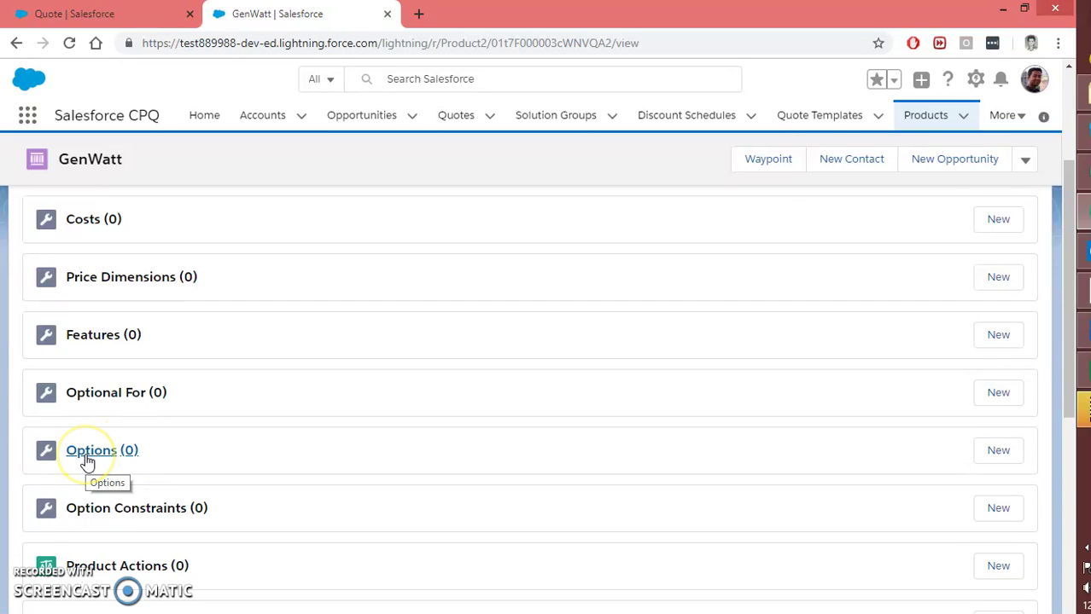
scroll(192, 461, down, 1)
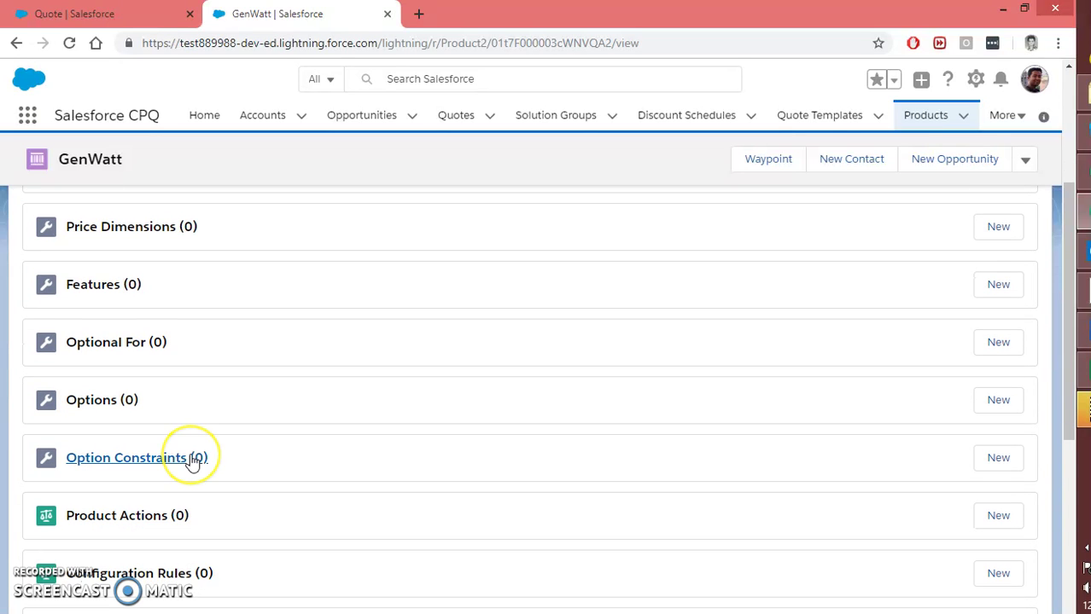
scroll(192, 461, up, 3)
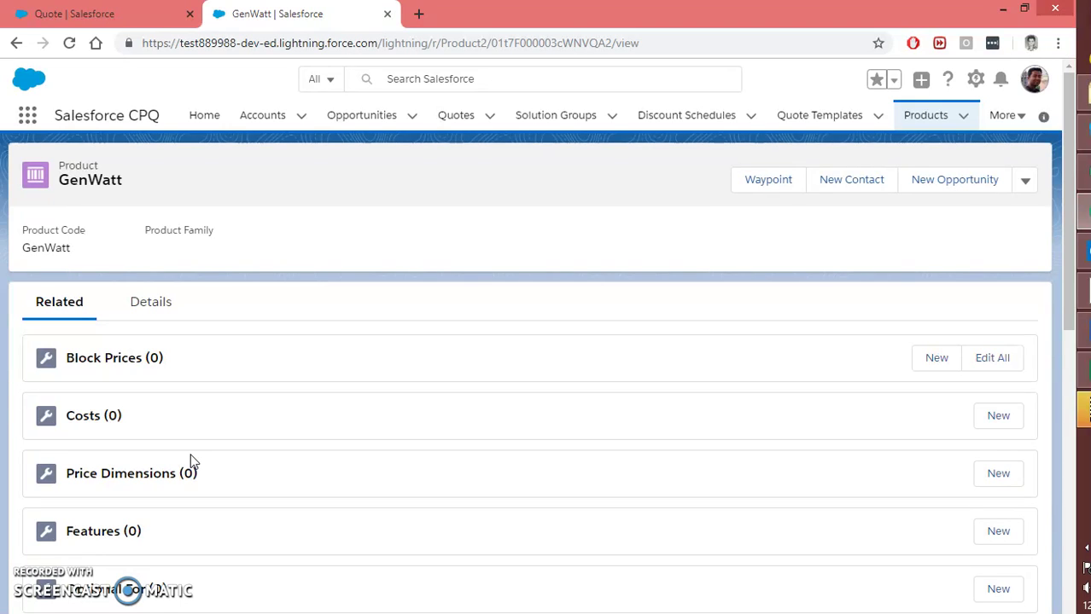
scroll(192, 461, down, 5)
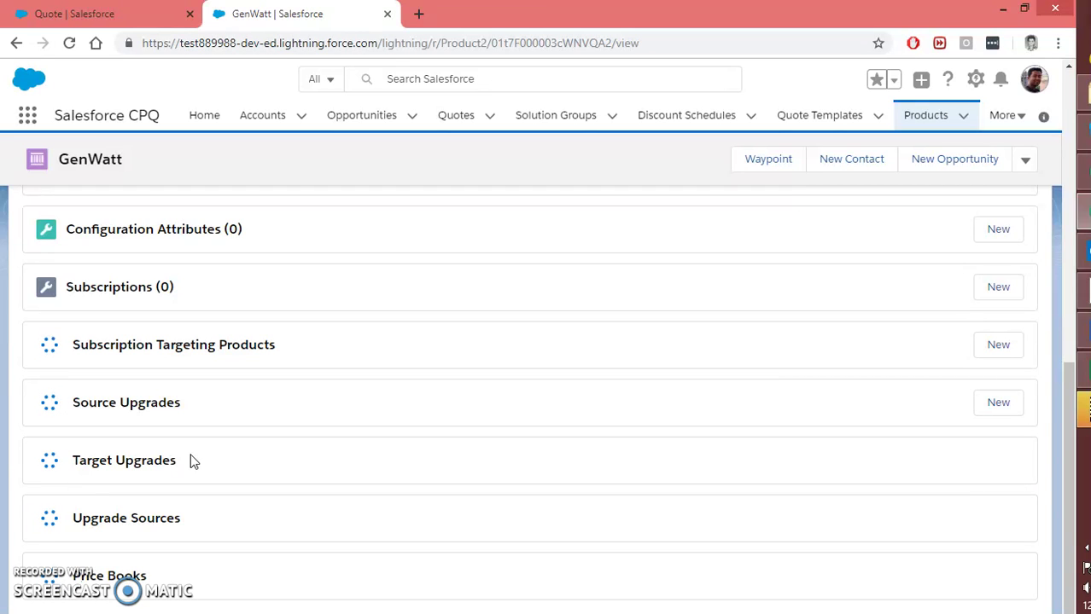
scroll(192, 461, up, 1)
scroll(192, 460, up, 3)
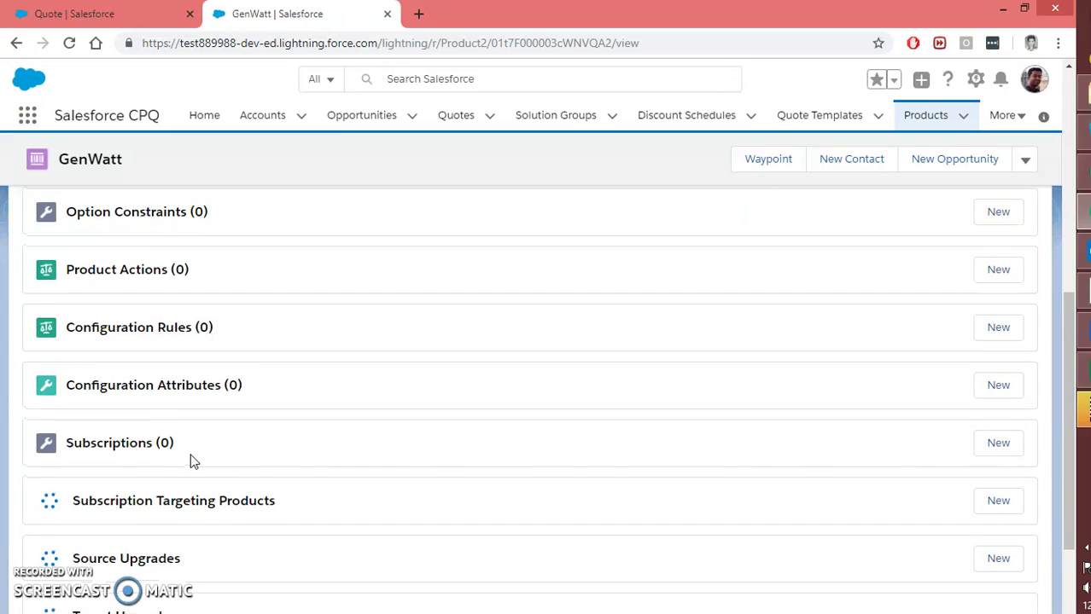
scroll(192, 460, up, 2)
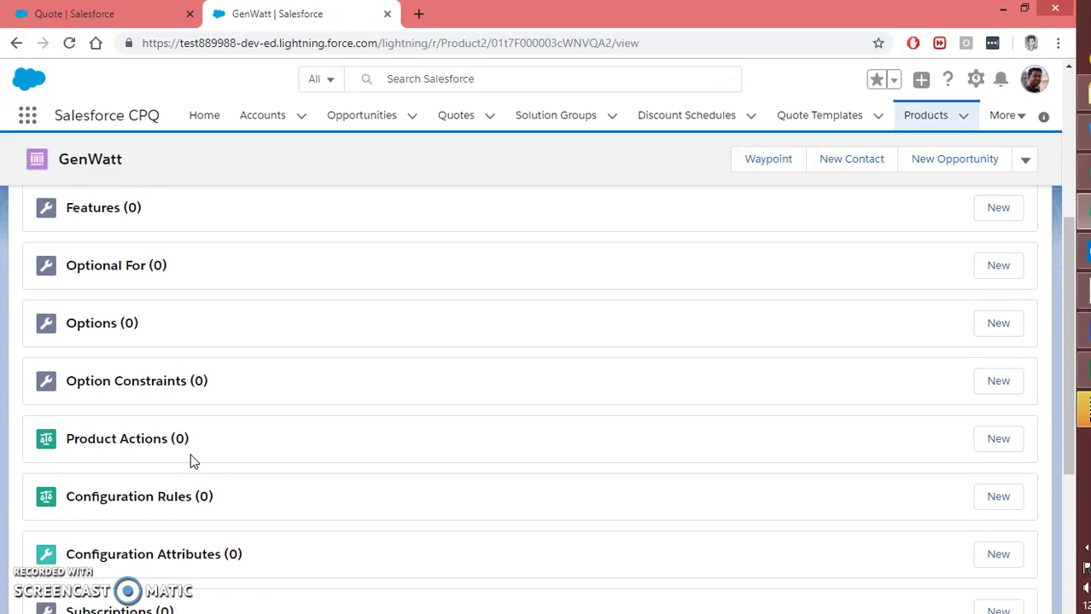
scroll(192, 461, up, 1)
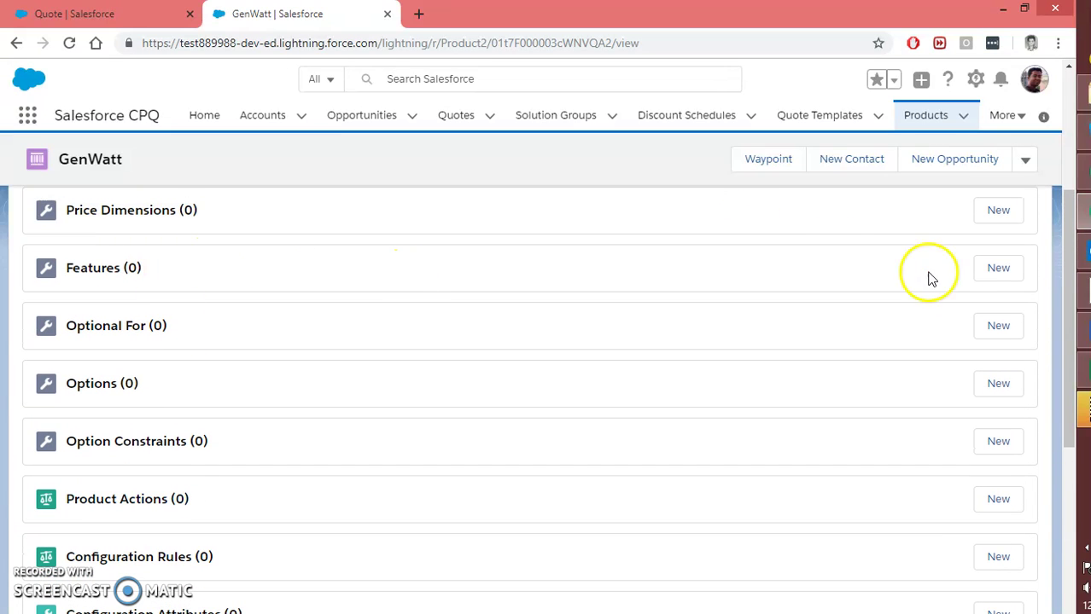
Start a new product feature for GenWatt named "Dynamic Bundle" with number 10.
click(1008, 287)
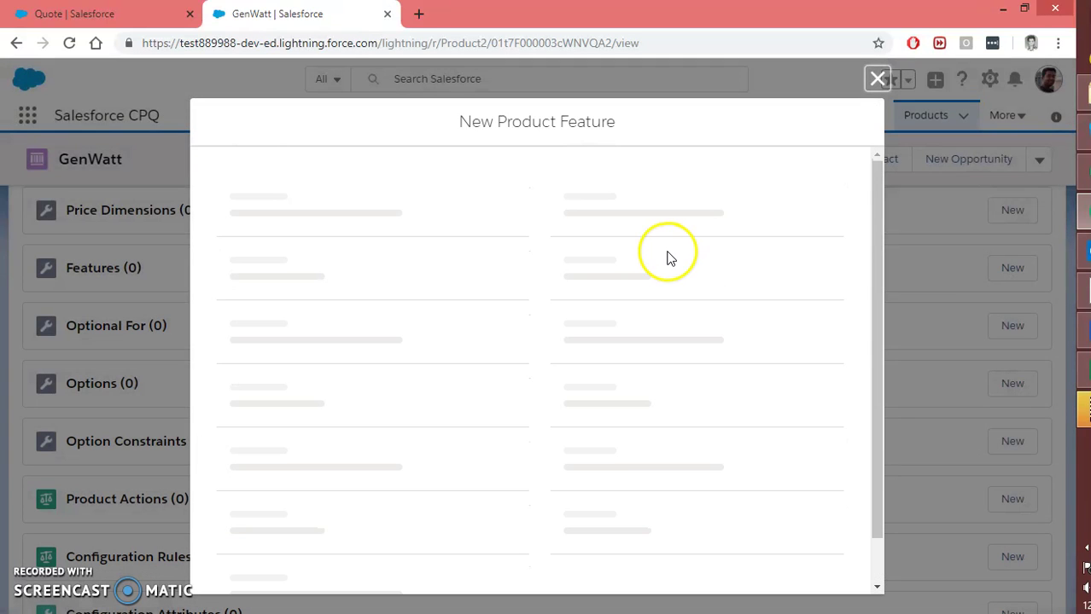
click(292, 247)
text(Dynamic )
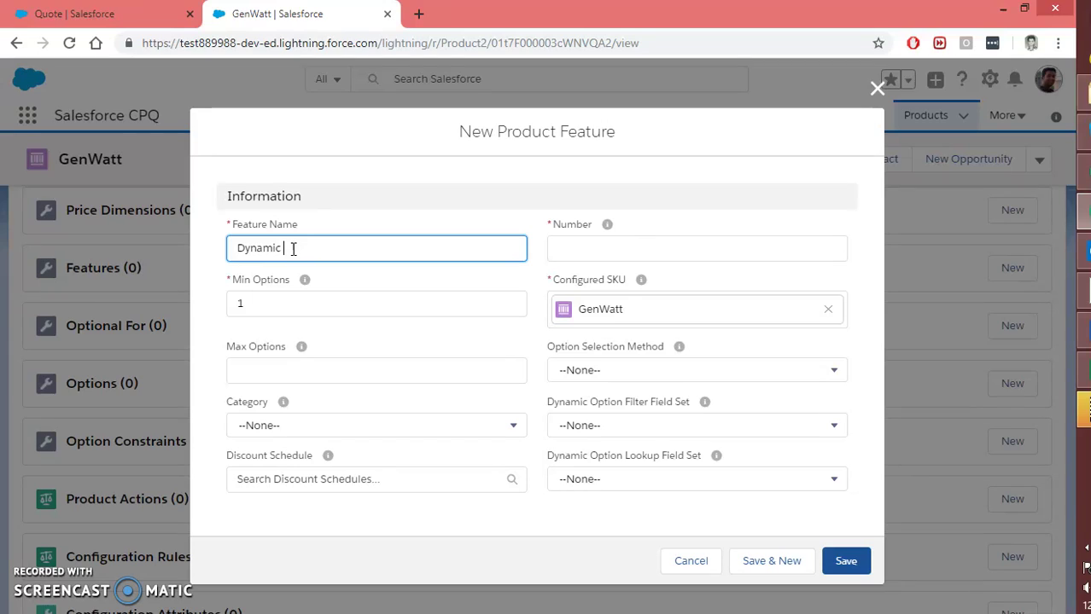
text(Bundle)
click(416, 207)
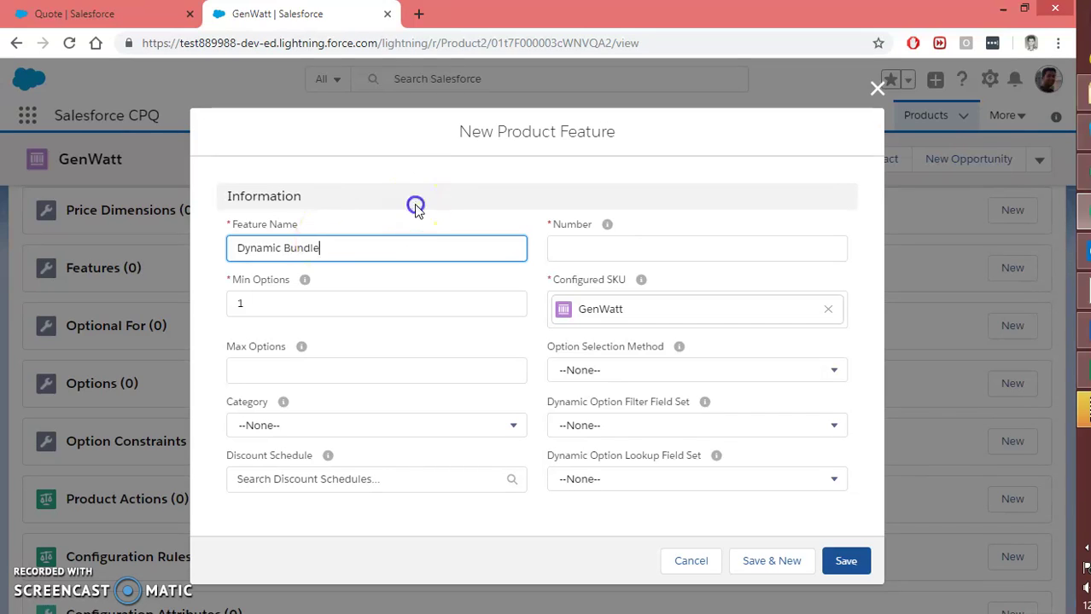
click(602, 249)
text(10)
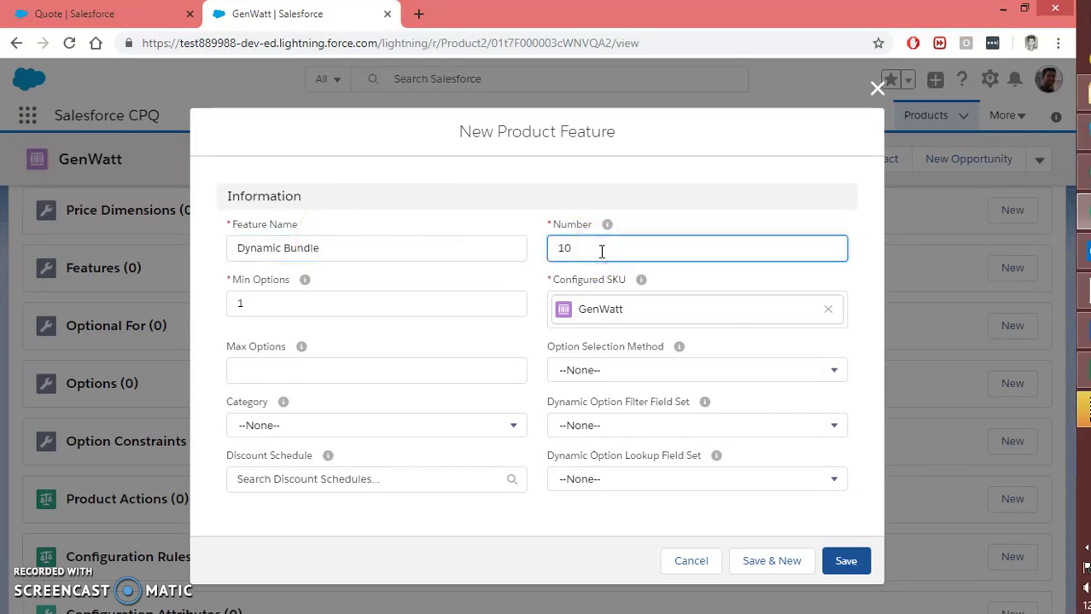
drag(453, 309, 351, 311)
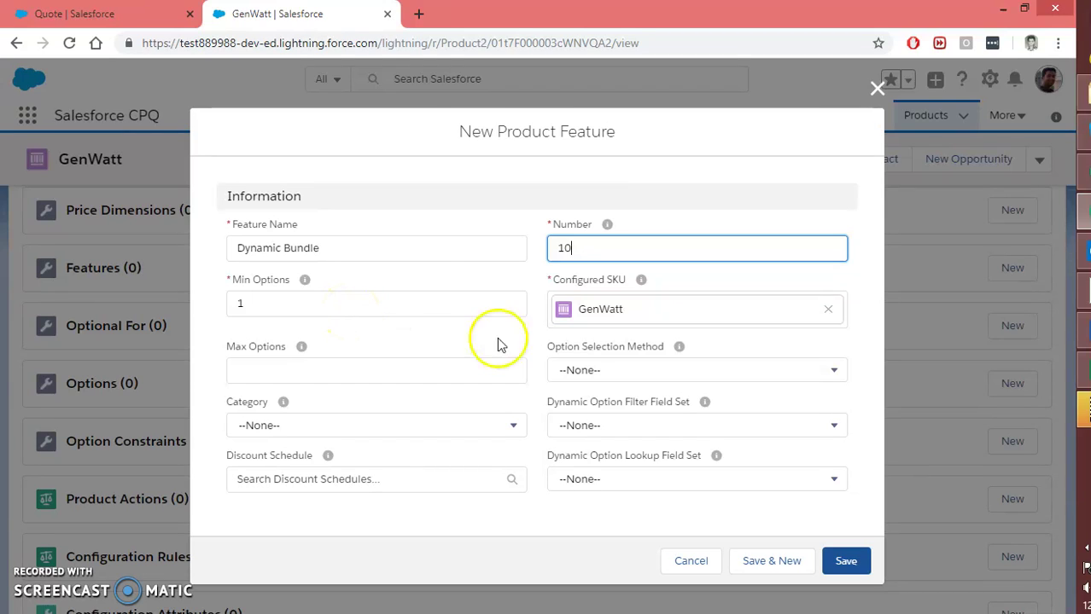
Set the feature's option selection method to Dynamic and save the feature.
click(609, 376)
click(584, 491)
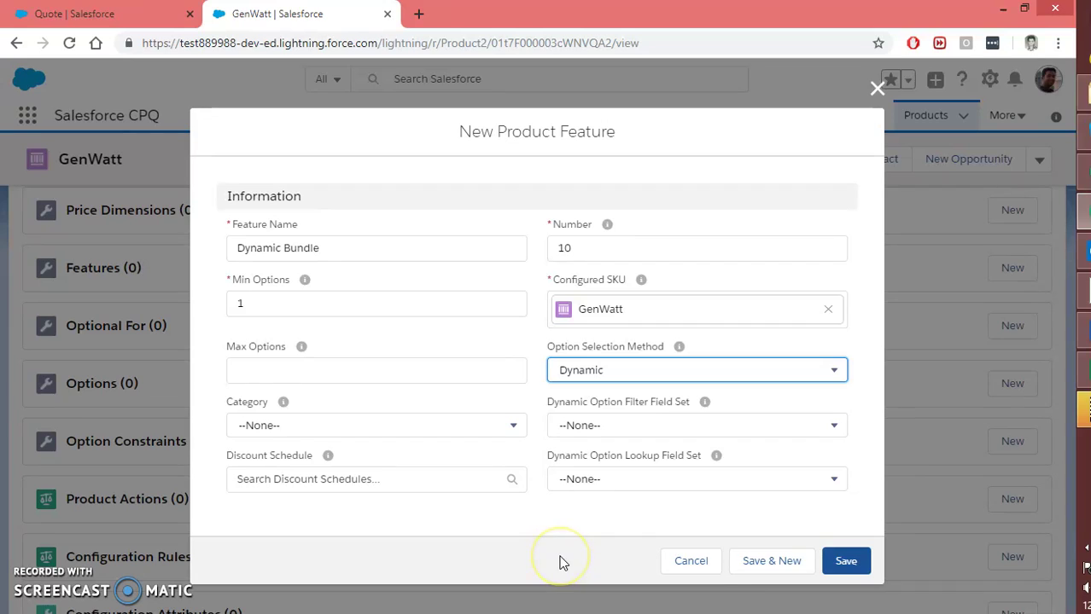
click(642, 370)
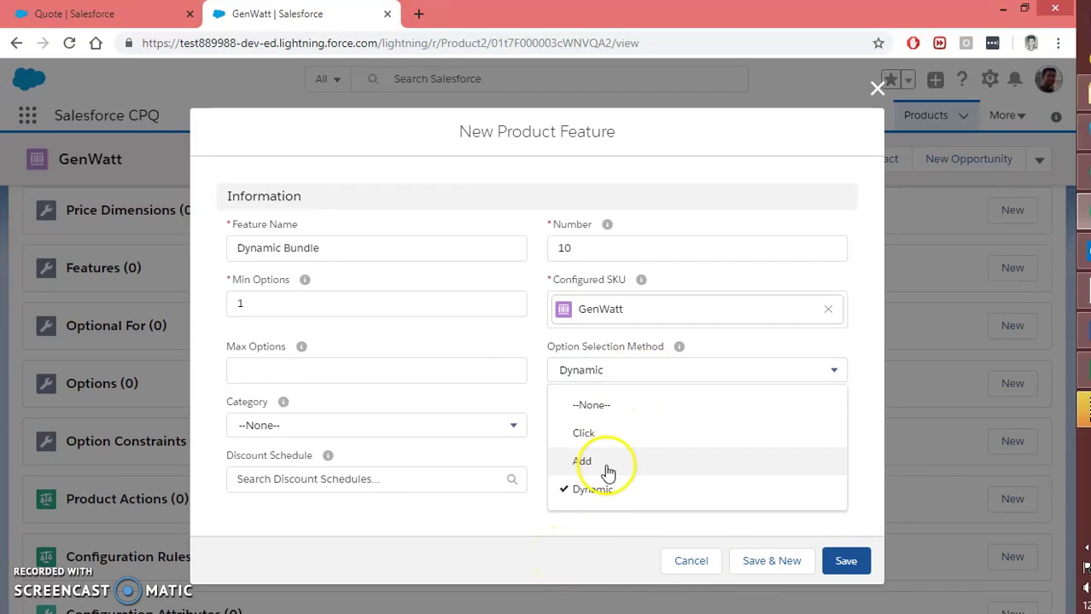
click(567, 561)
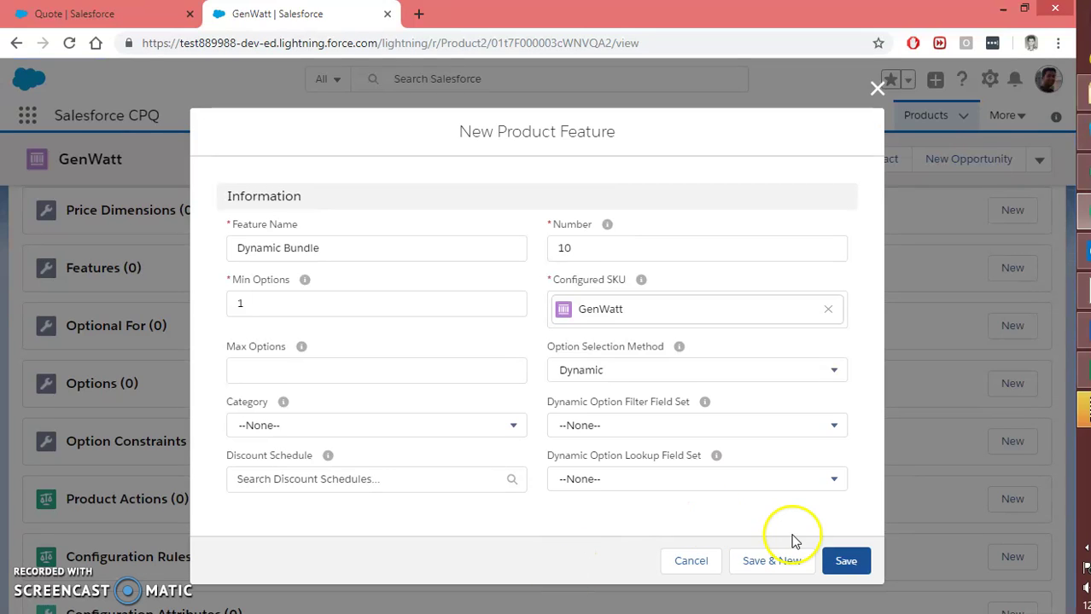
click(845, 563)
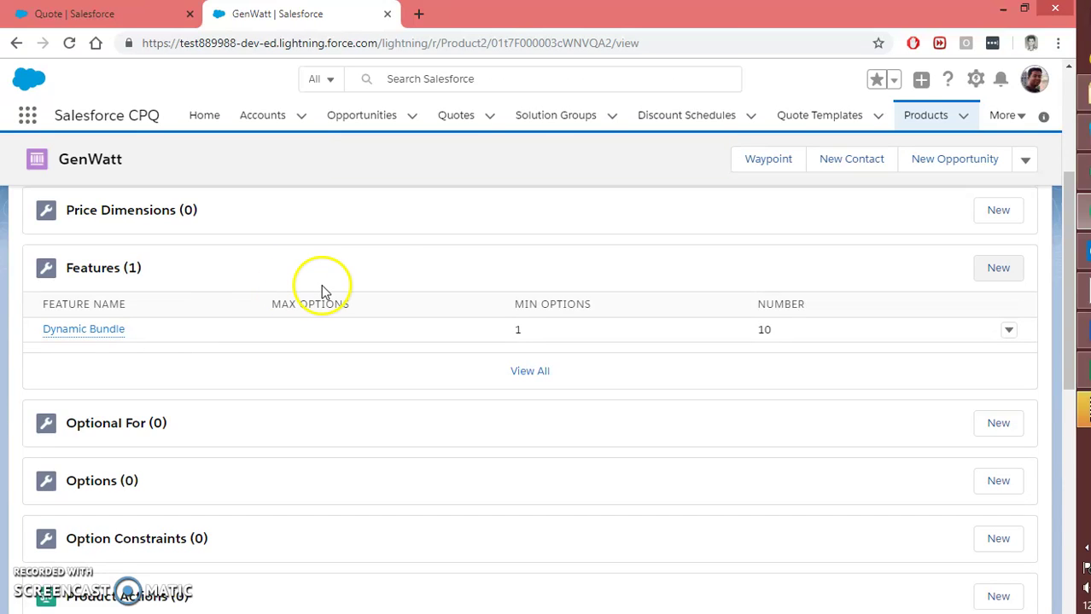
scroll(433, 263, up, 1)
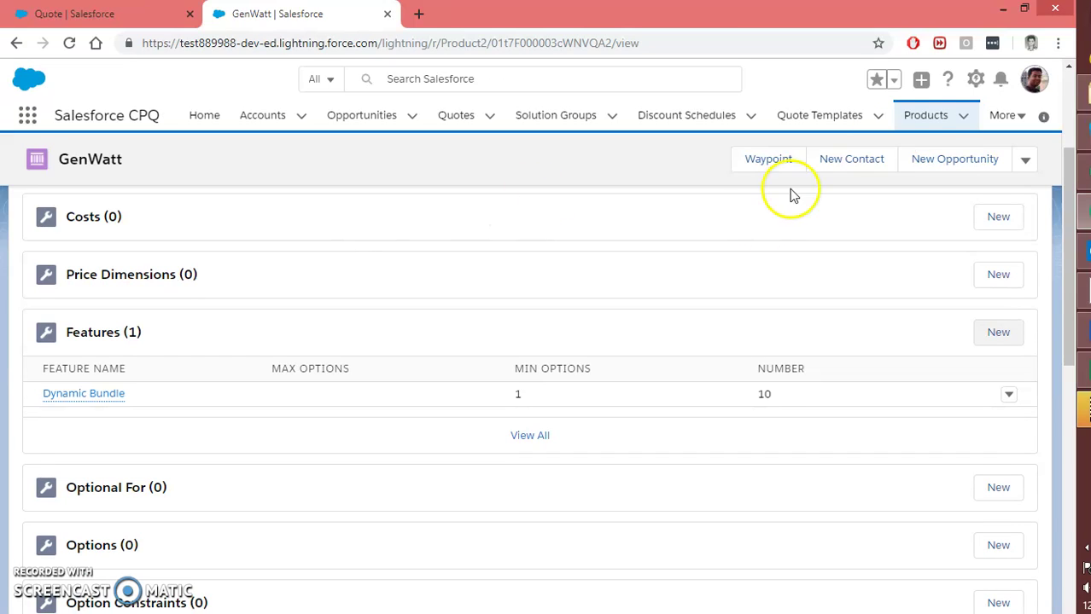
click(962, 126)
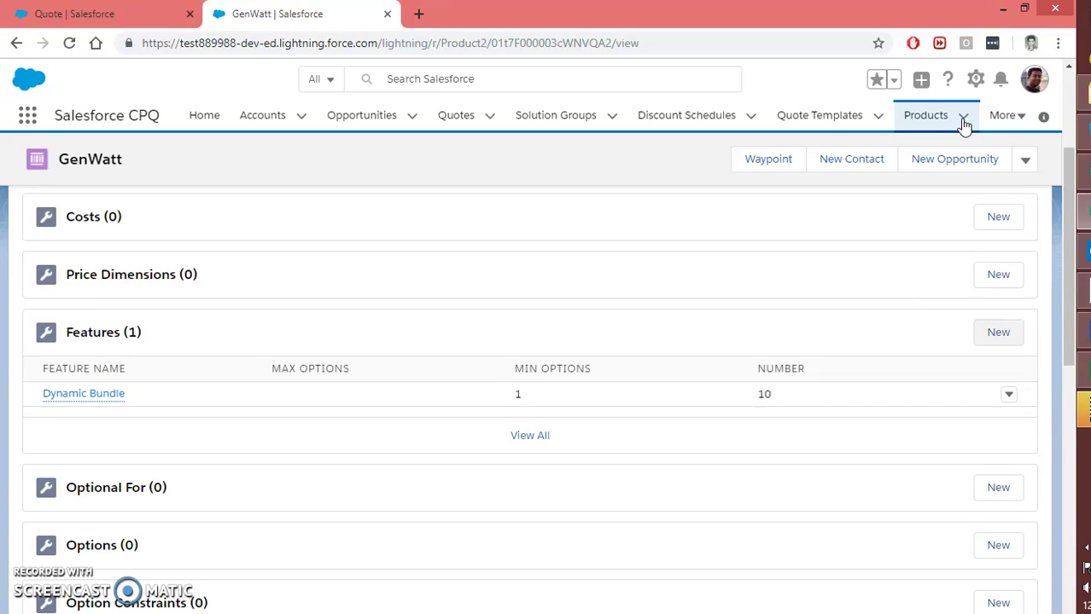
click(631, 296)
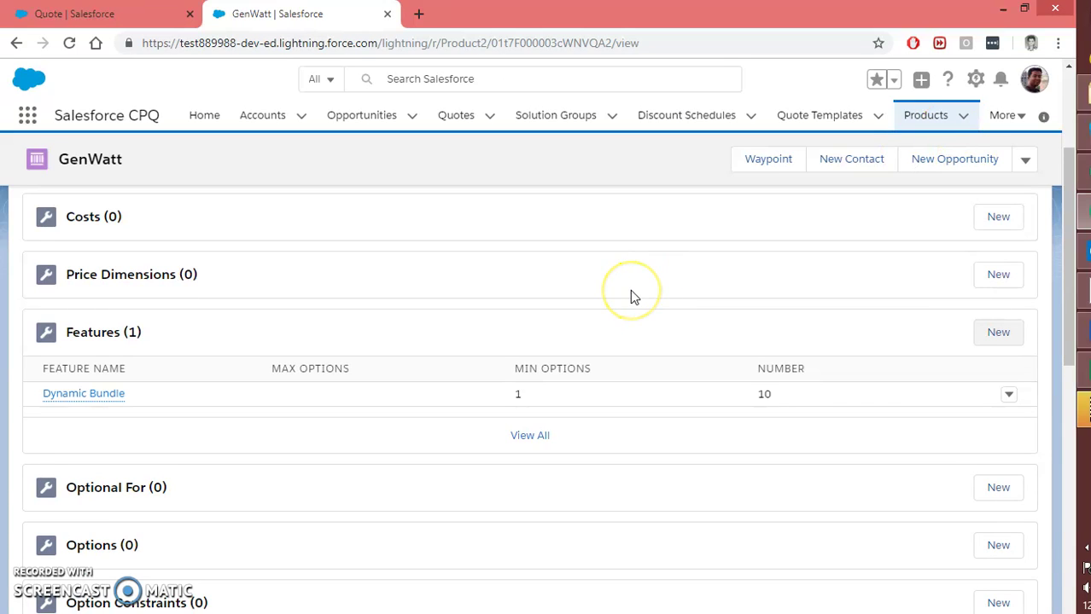
scroll(633, 296, up, 1)
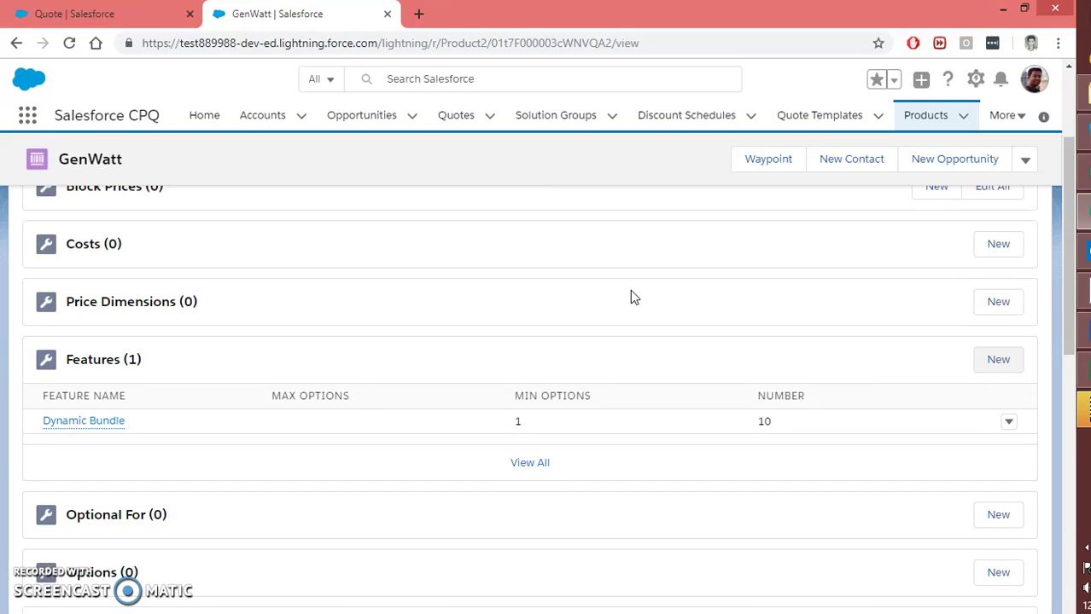
Go to the product rules and start a new product rule named "Hardware Dynamic Bundle".
click(1010, 118)
click(985, 157)
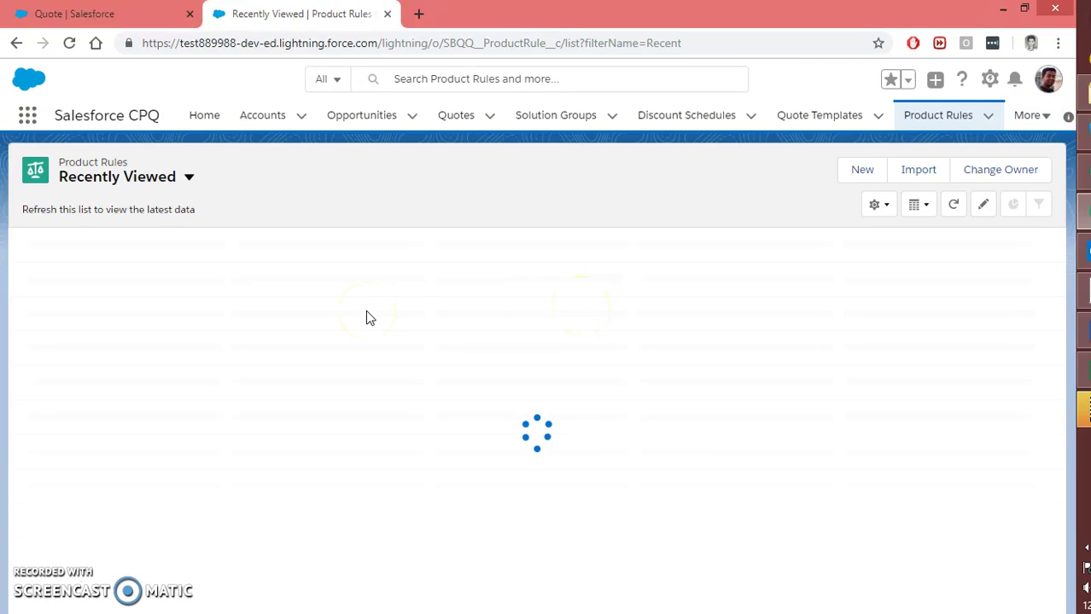
click(855, 175)
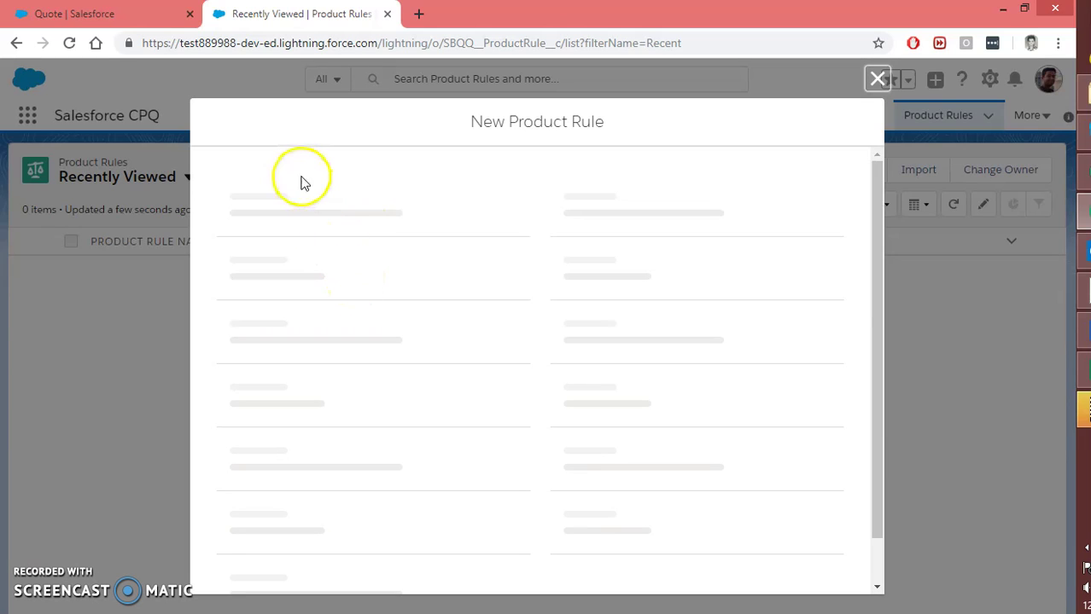
click(309, 241)
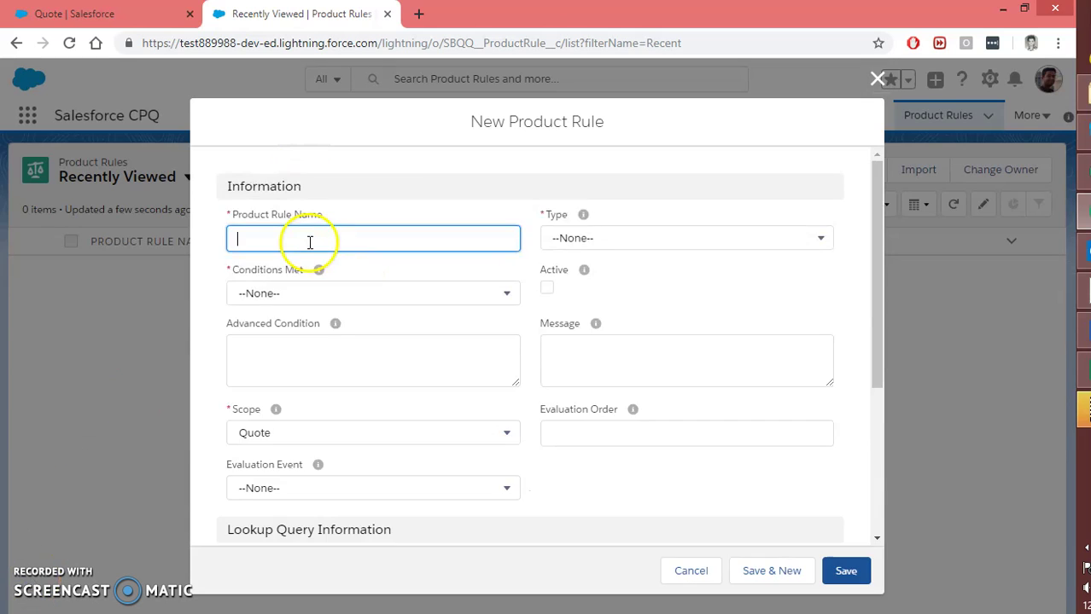
text(Harward)
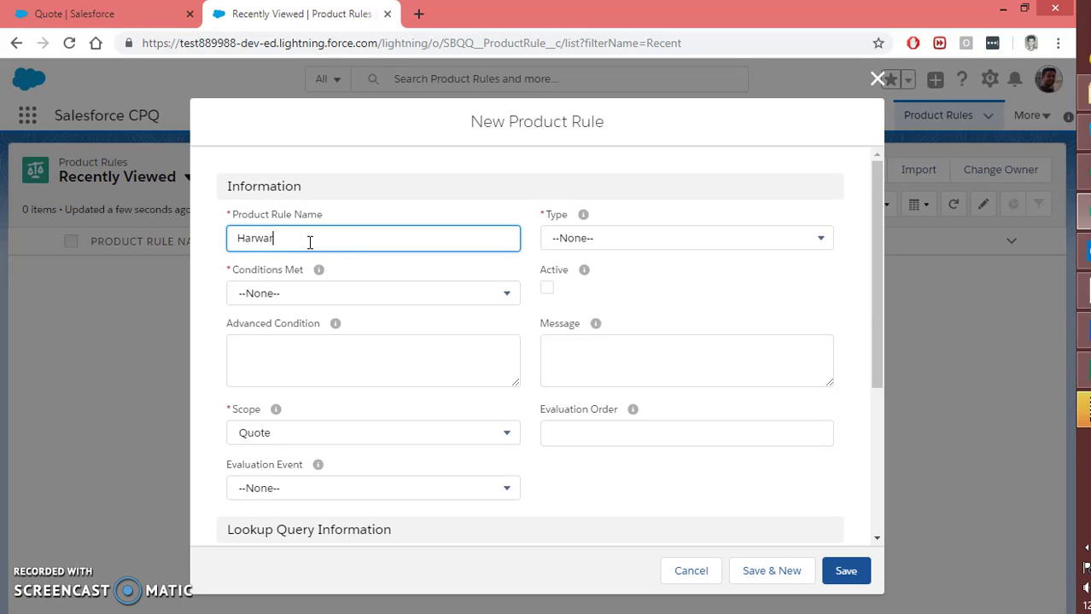
key(BackSpace)
key(BackSpace)
key(BackSpace)
key(BackSpace)
text(dwrae)
key(BackSpace)
key(BackSpace)
key(BackSpace)
text(are Dynamic )
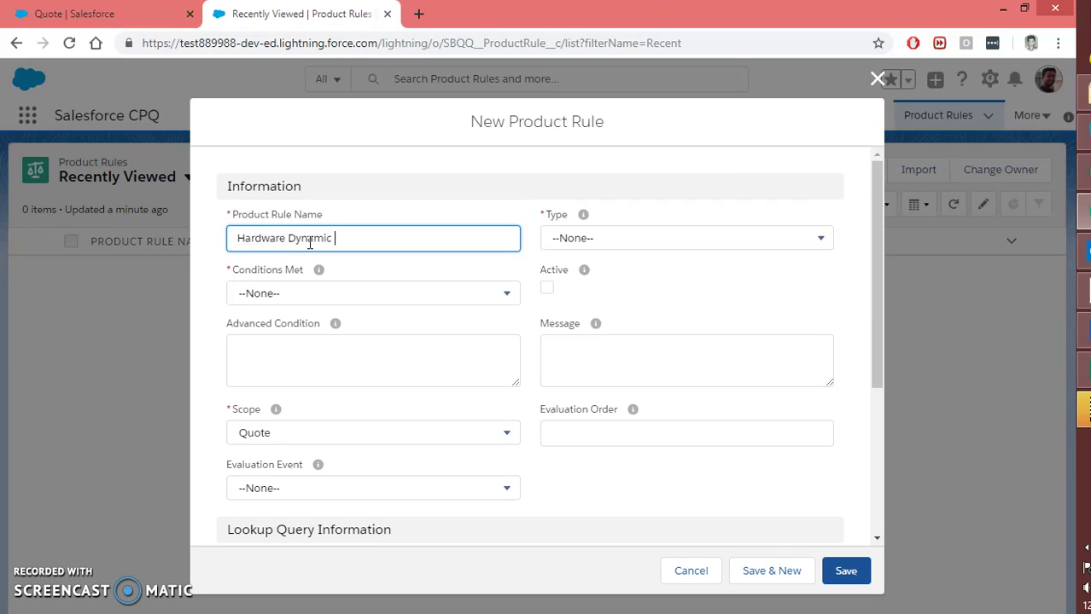
text(Bundle)
Set the product rule's type to Filter, make it active and set Conditions Met to All.
click(577, 238)
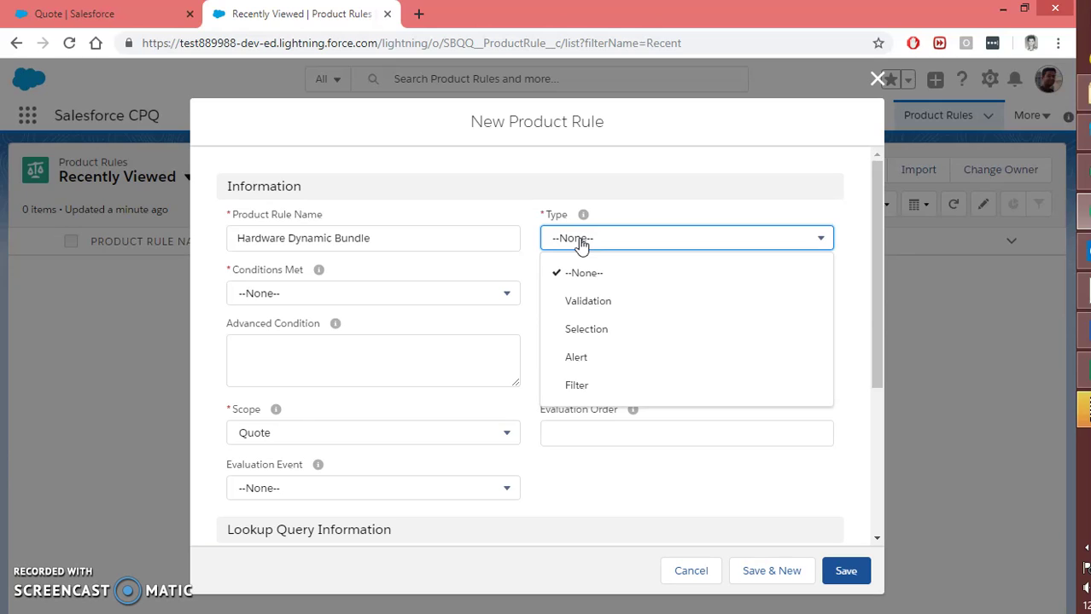
click(580, 383)
click(546, 289)
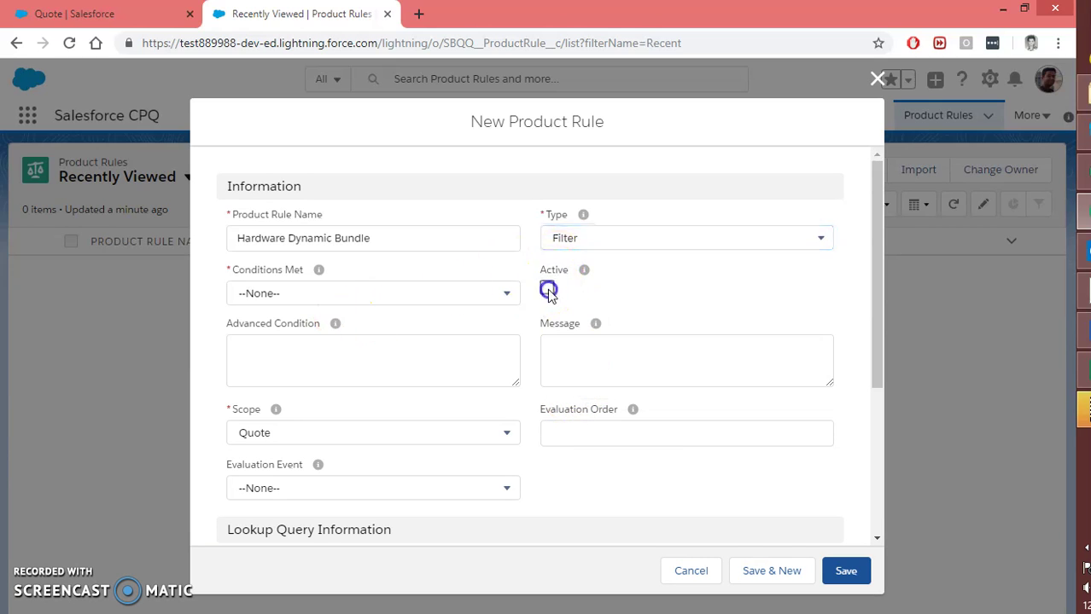
click(402, 309)
click(299, 355)
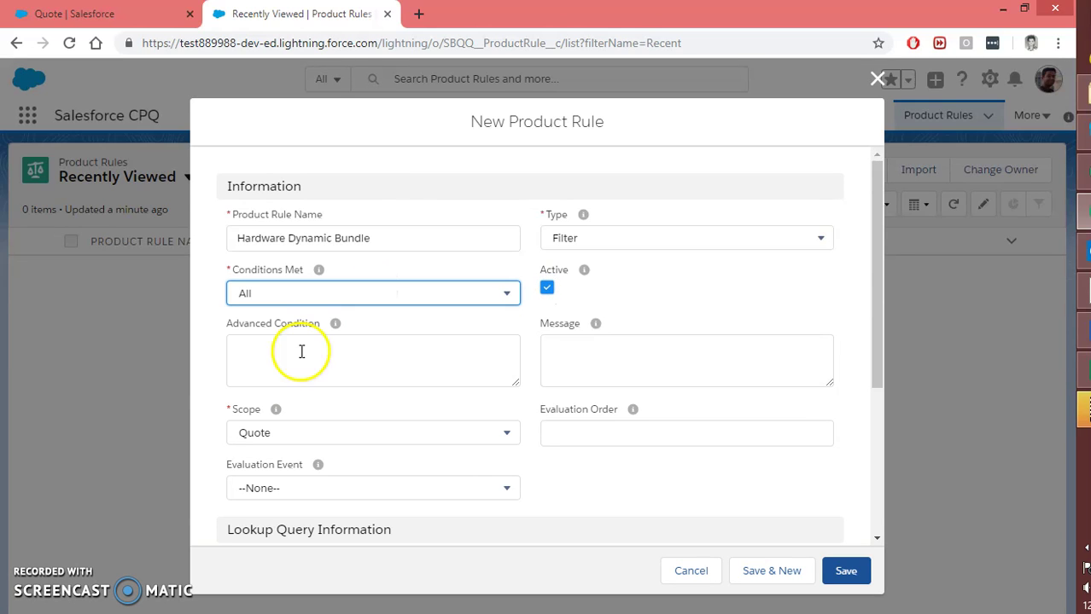
Set the product rule's evaluation order to 10, its scope to Product and its evaluation event to Always.
scroll(551, 380, down, 1)
click(569, 359)
text(10)
click(548, 416)
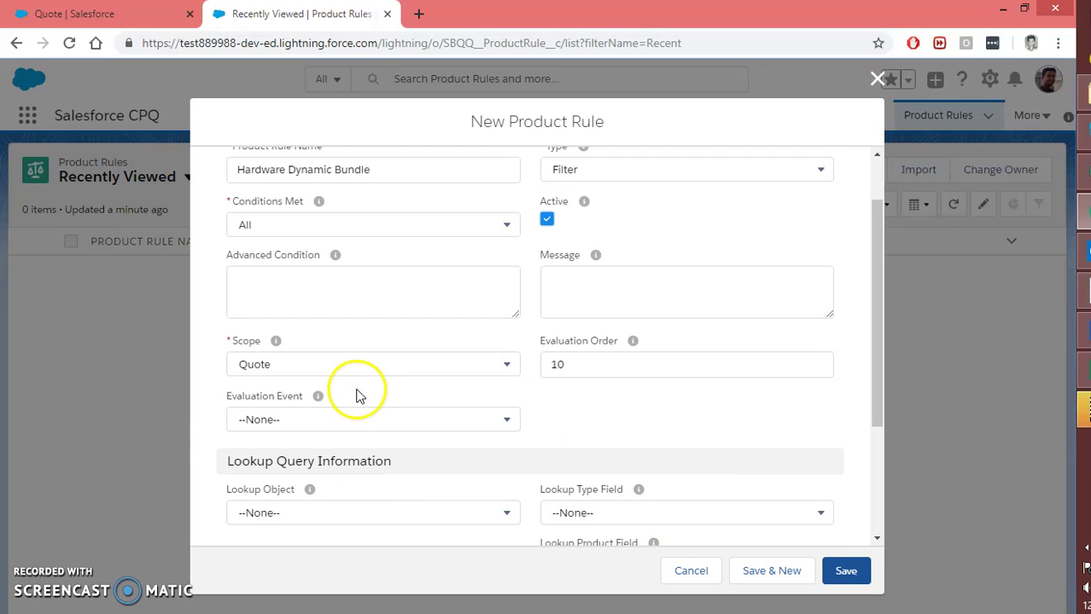
click(274, 365)
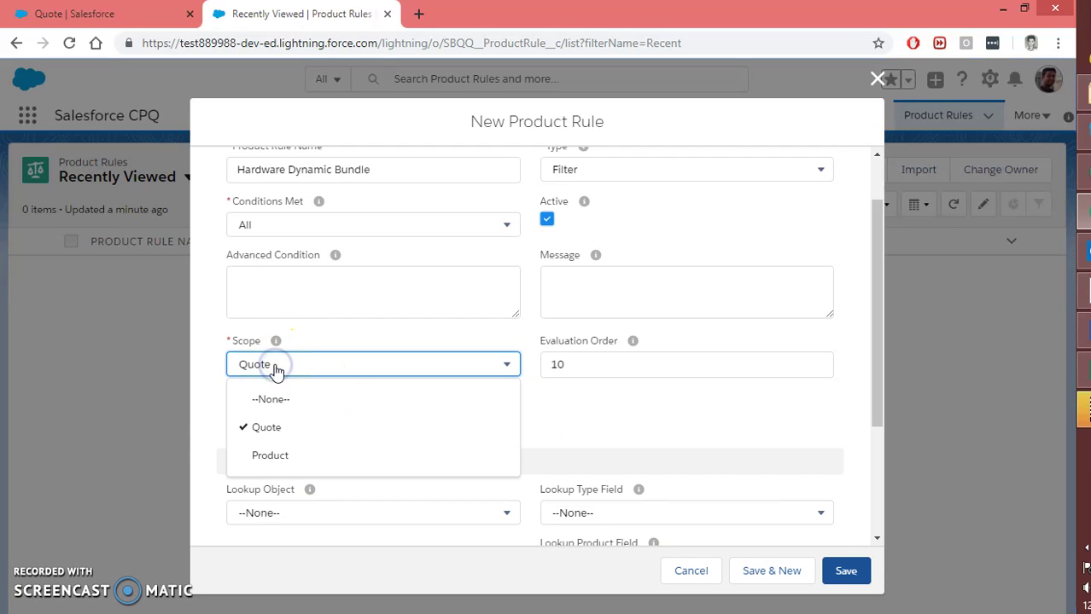
click(261, 460)
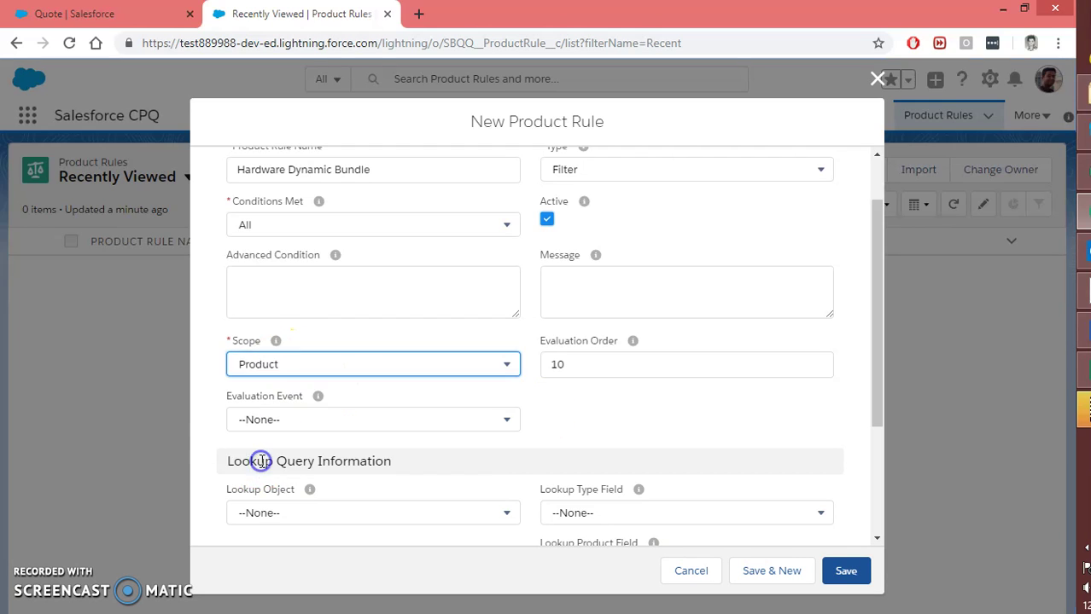
click(292, 417)
click(282, 419)
click(263, 519)
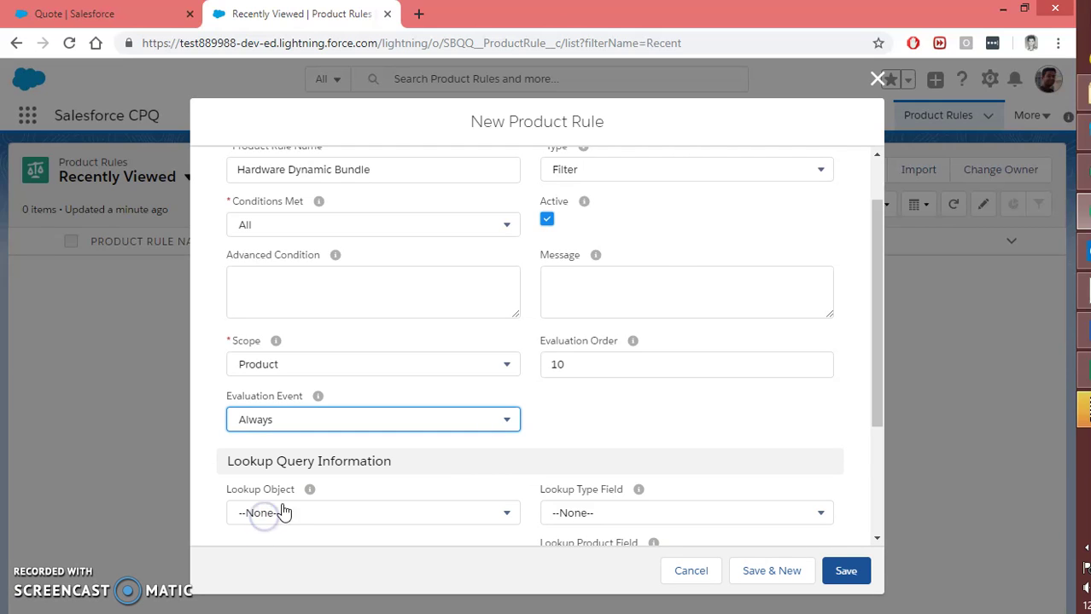
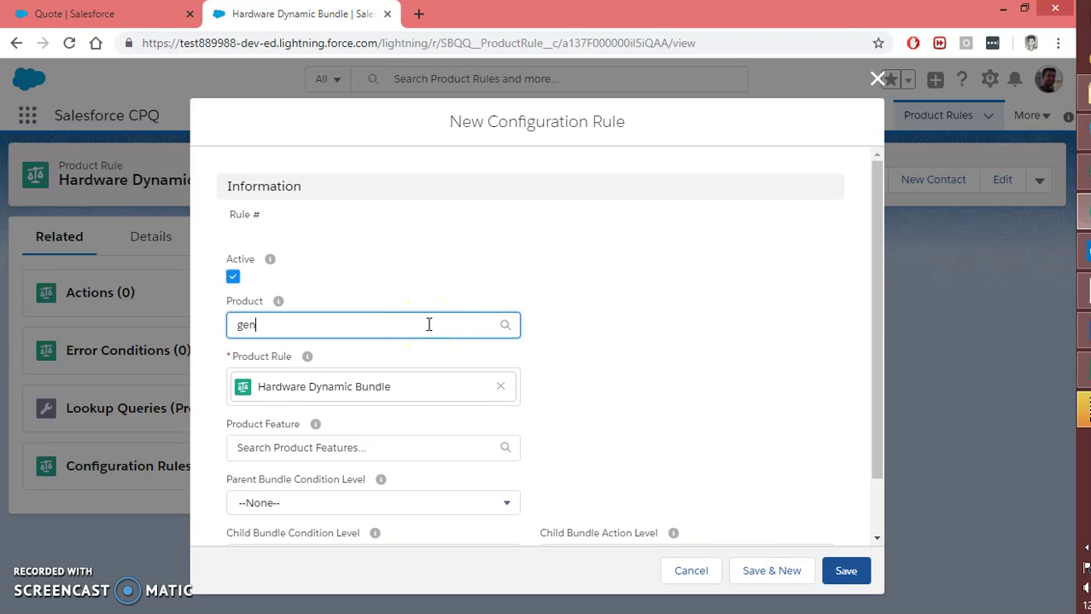
Search for "genw" in the new configuration rule's product lookup and choose GenWatt.
key(BackSpace)
text(w)
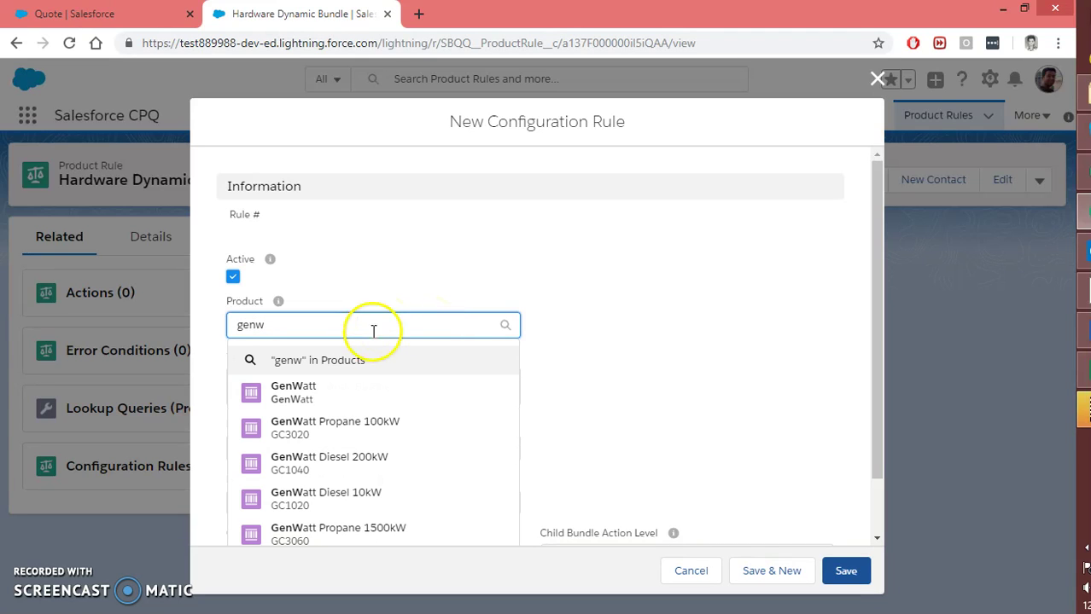
click(302, 393)
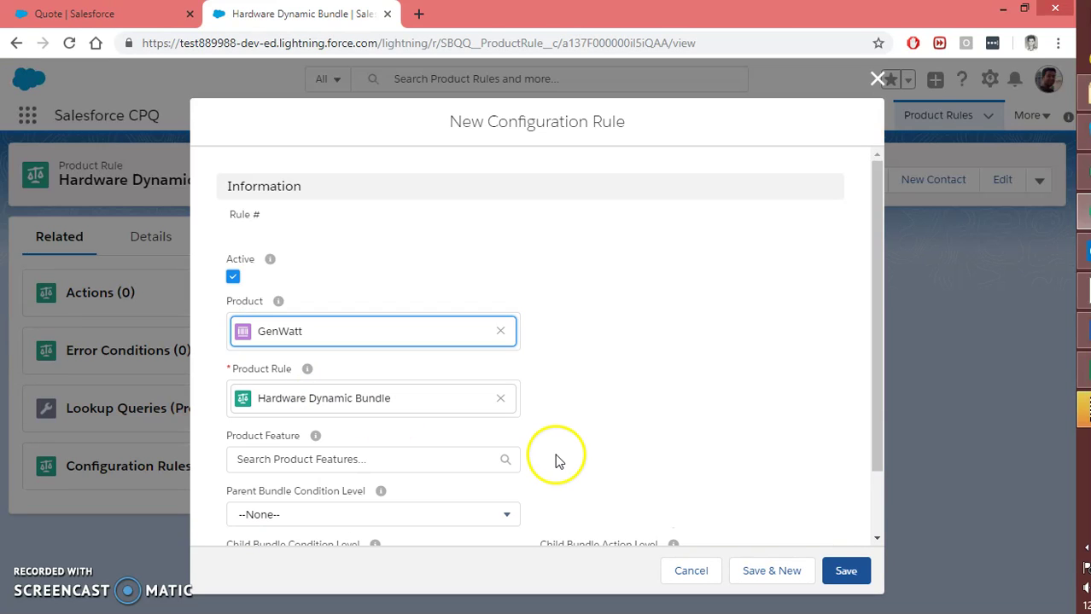
Assign the Dynamic Bundle product feature to the configuration rule and save the rule.
scroll(512, 342, down, 1)
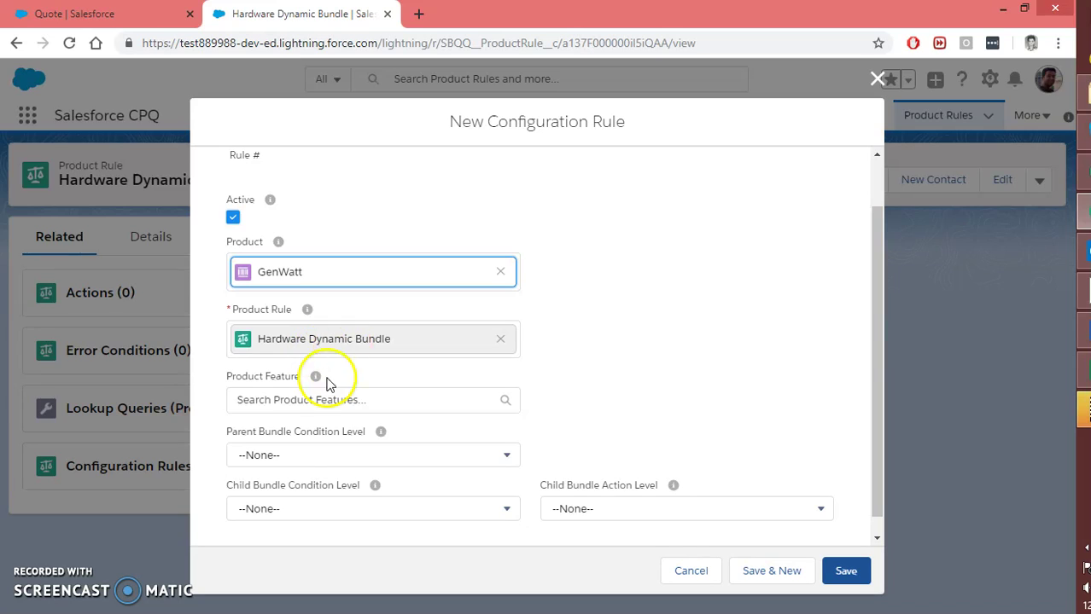
click(313, 401)
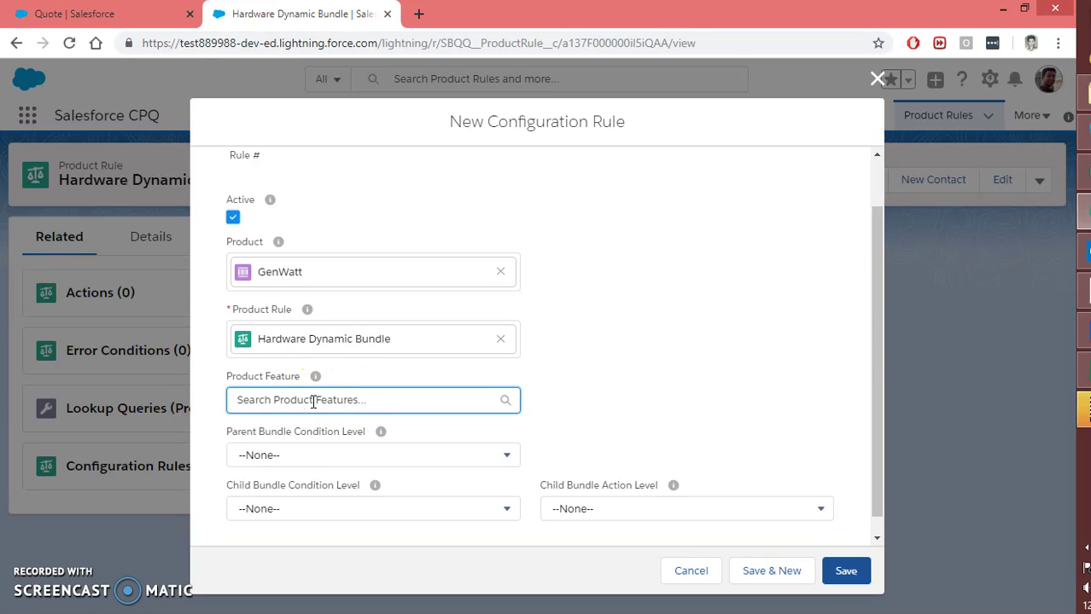
text(dynami)
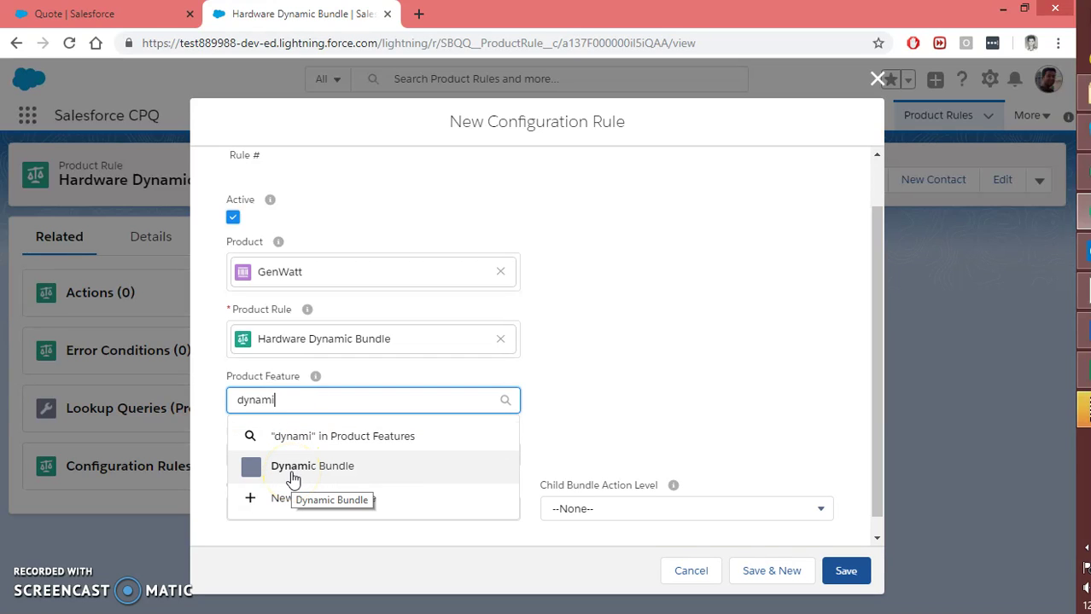
click(292, 469)
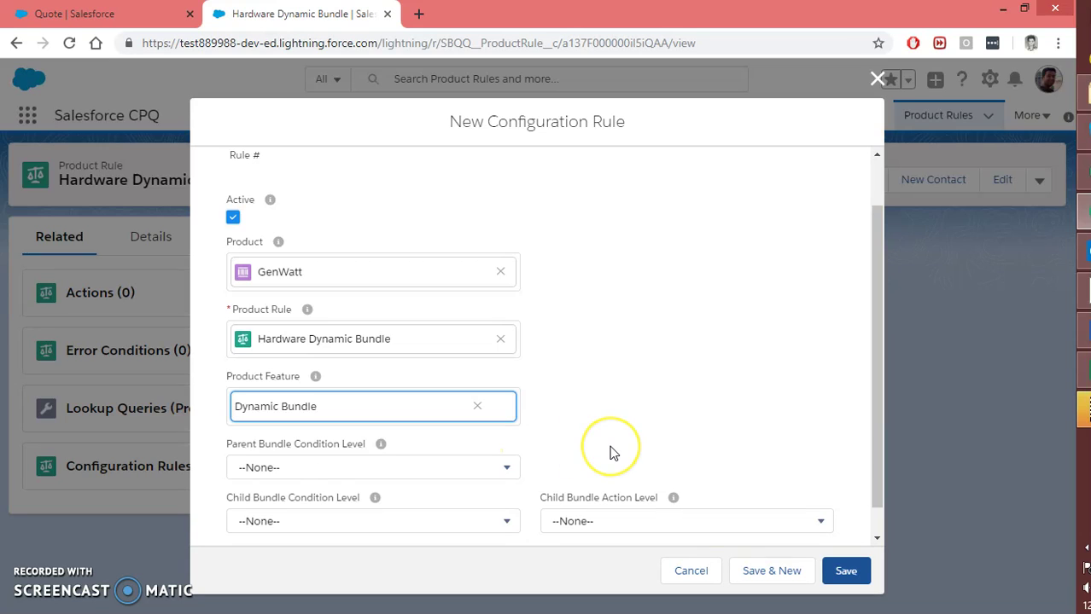
scroll(611, 453, down, 1)
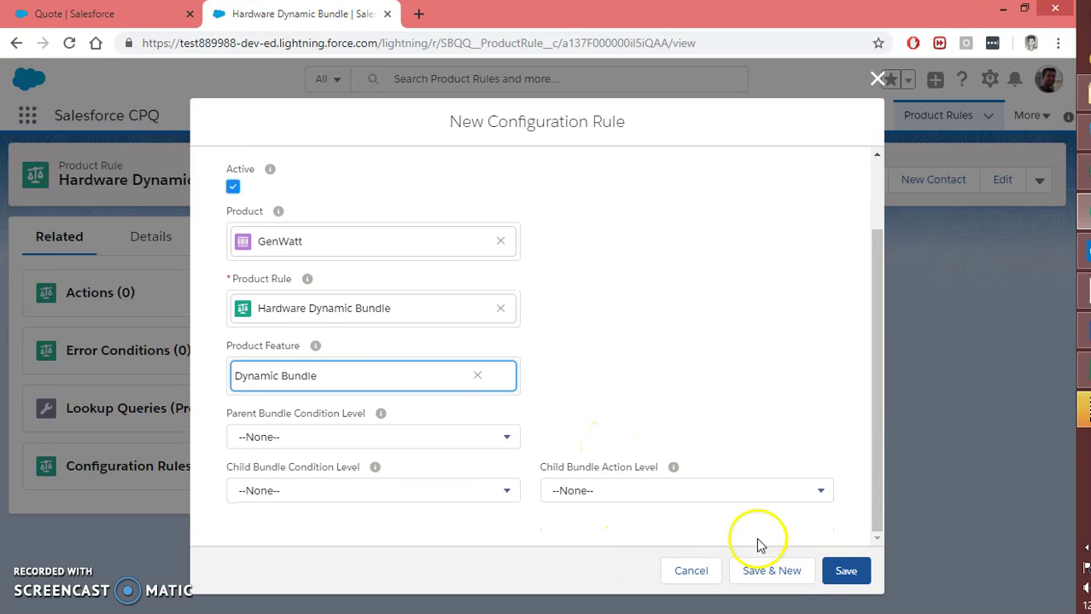
scroll(623, 250, up, 3)
scroll(623, 251, down, 3)
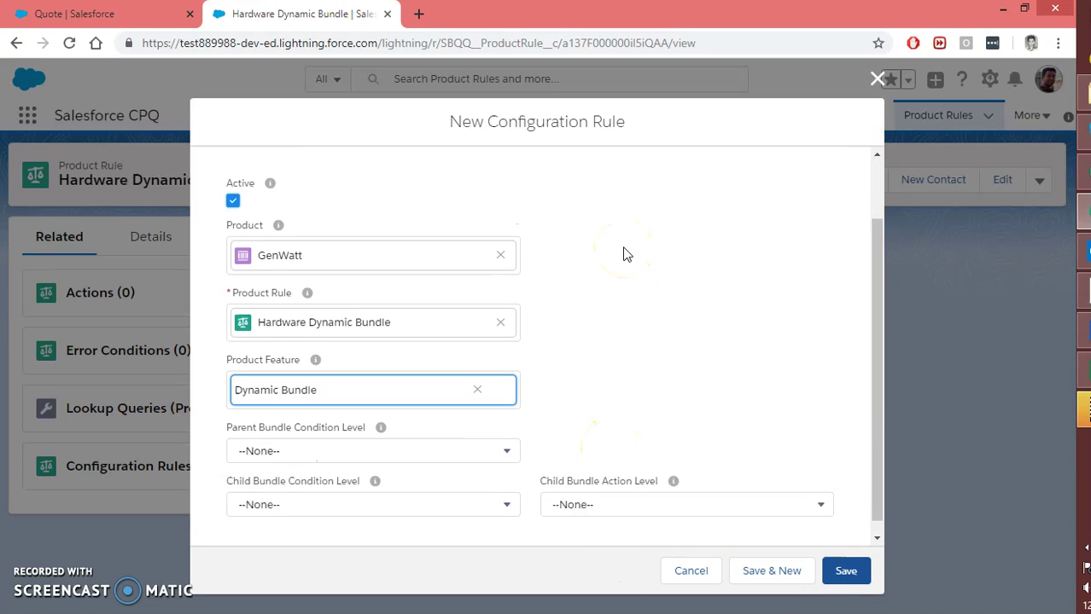
scroll(623, 253, down, 1)
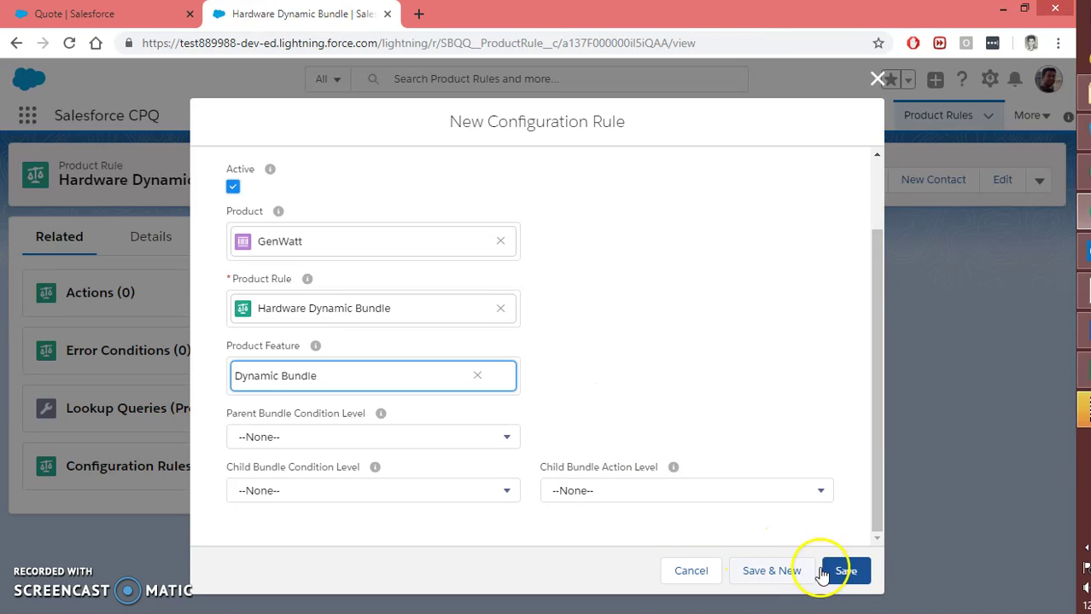
click(851, 576)
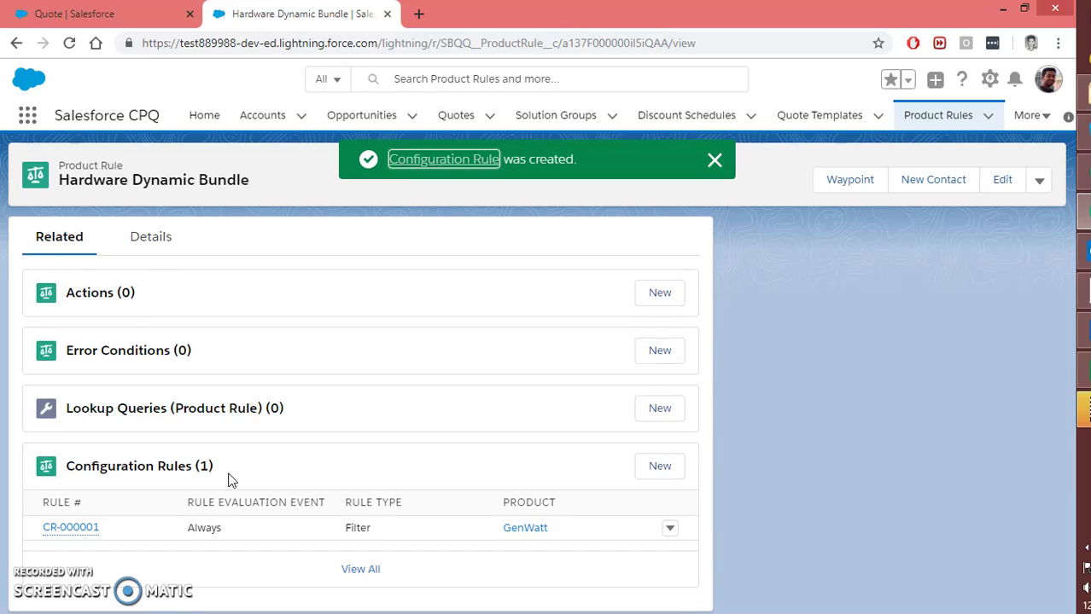
Start a new product action for the Hardware Dynamic Bundle rule with the type Default Filter.
click(653, 293)
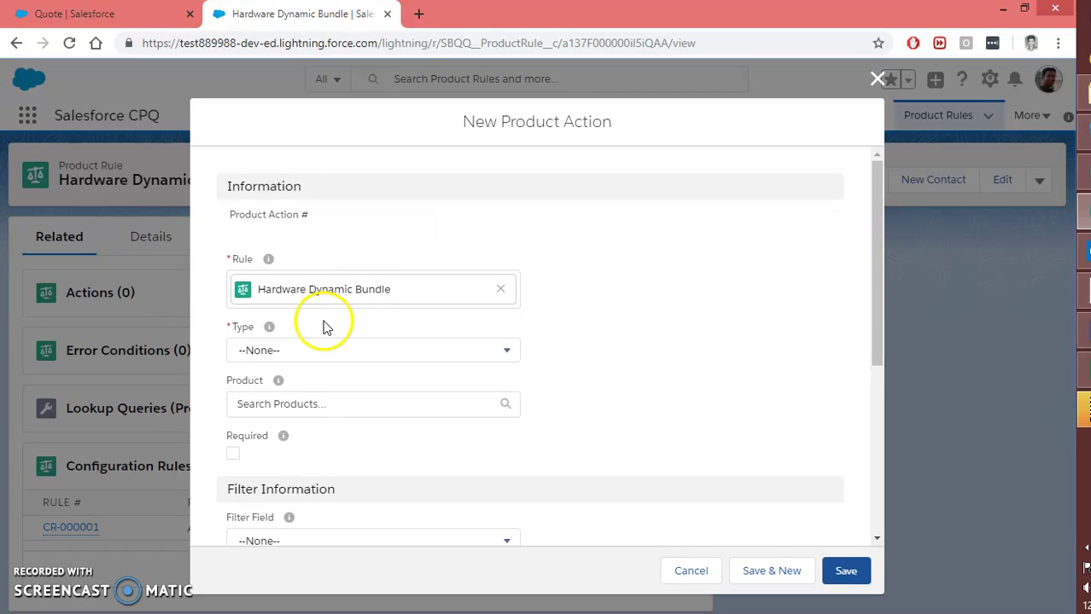
scroll(323, 329, down, 1)
click(312, 321)
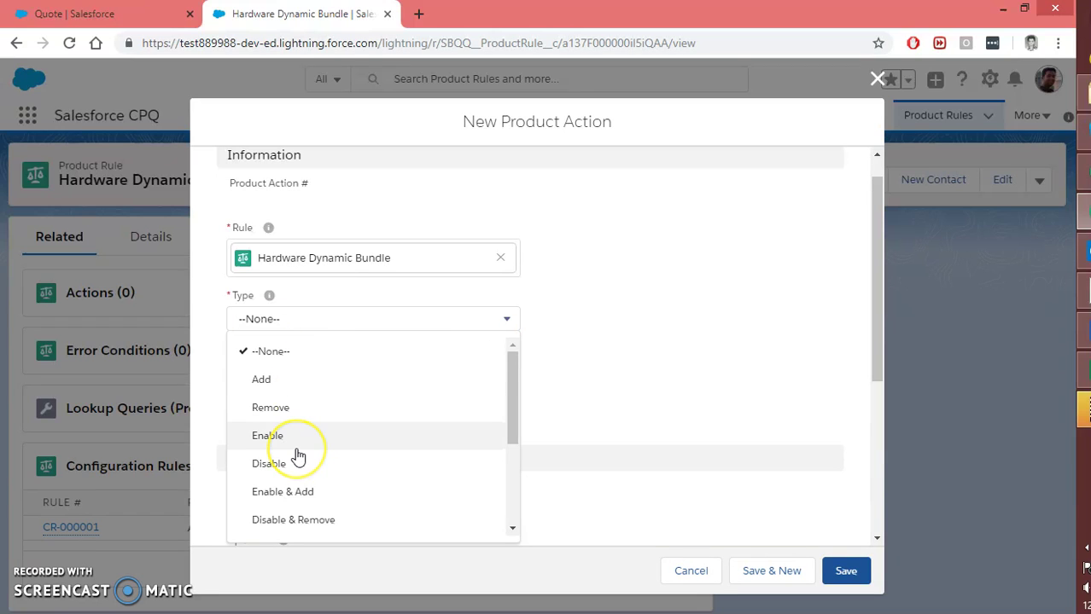
scroll(296, 453, down, 3)
scroll(298, 456, down, 1)
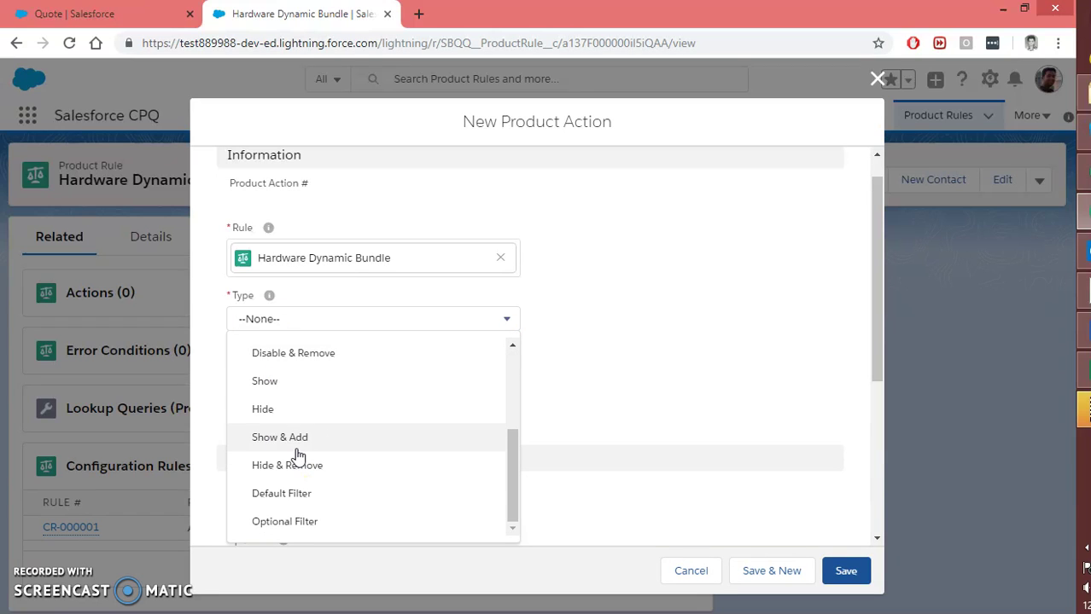
click(285, 505)
click(565, 336)
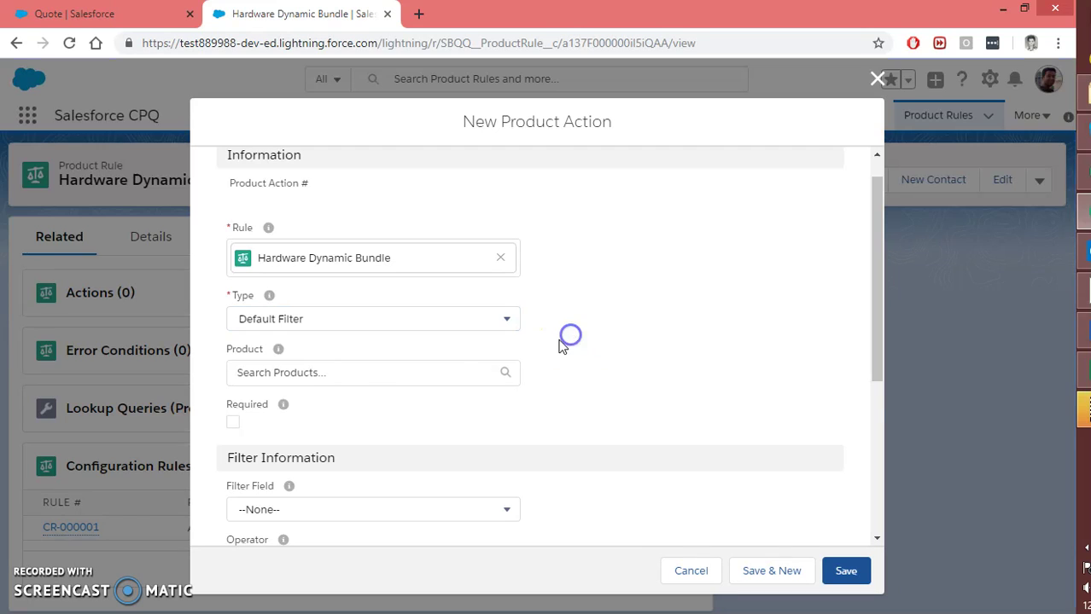
Set the action's filter to field ProdFamily__c, operator equals and filter value Hardware, and save the action.
scroll(373, 441, down, 2)
scroll(376, 444, down, 1)
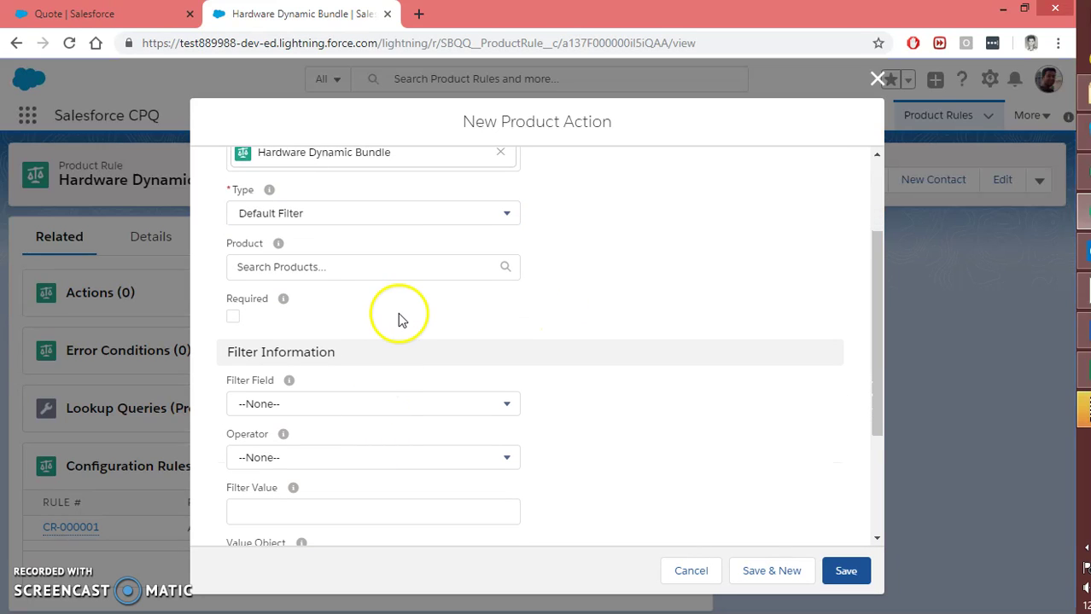
scroll(306, 335, down, 1)
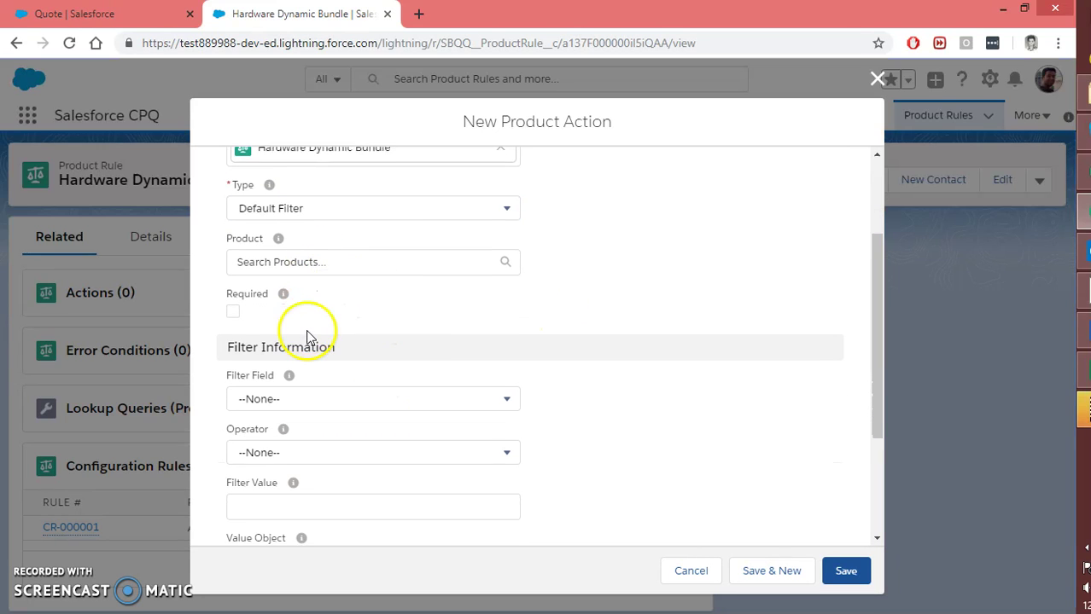
scroll(298, 329, down, 3)
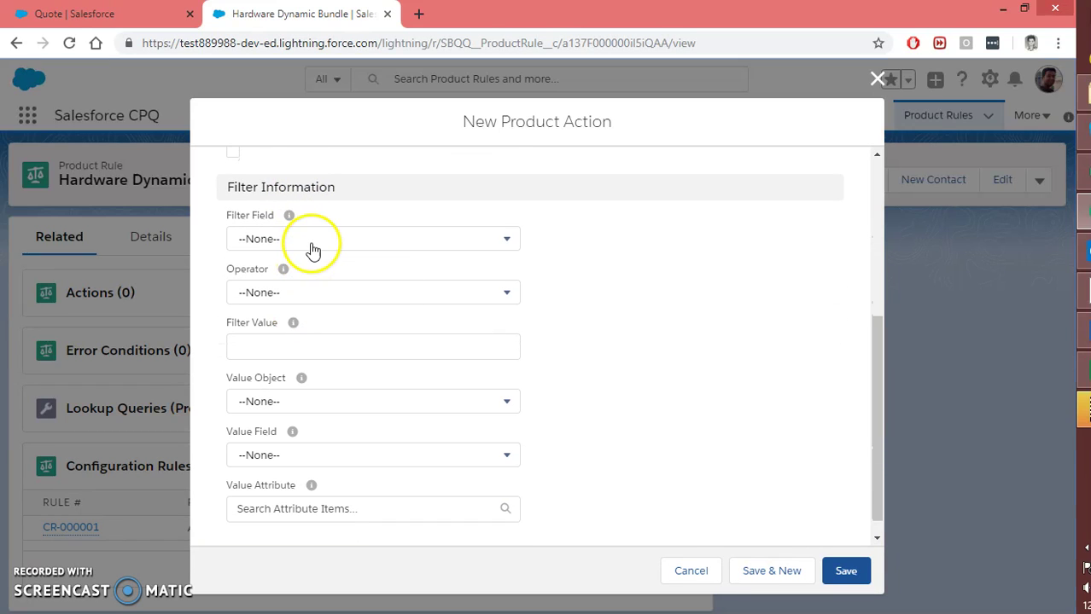
click(309, 244)
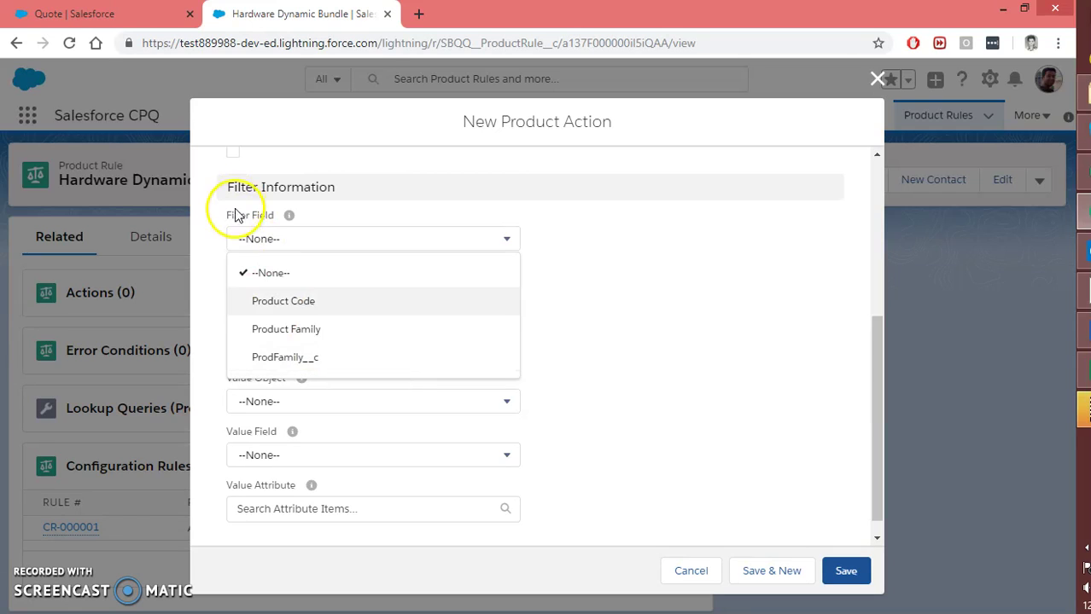
click(286, 362)
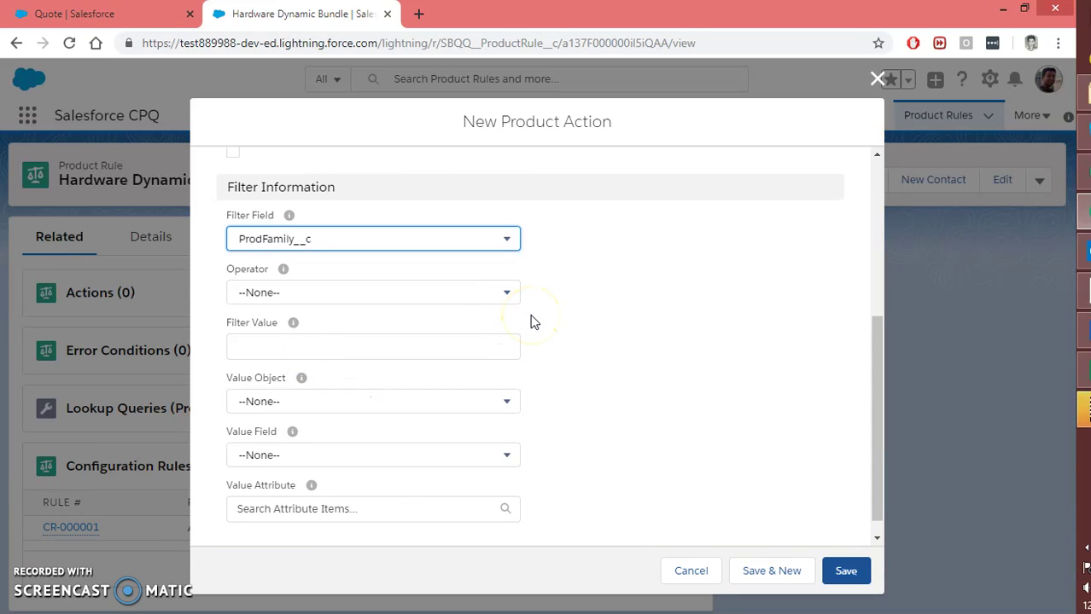
click(257, 298)
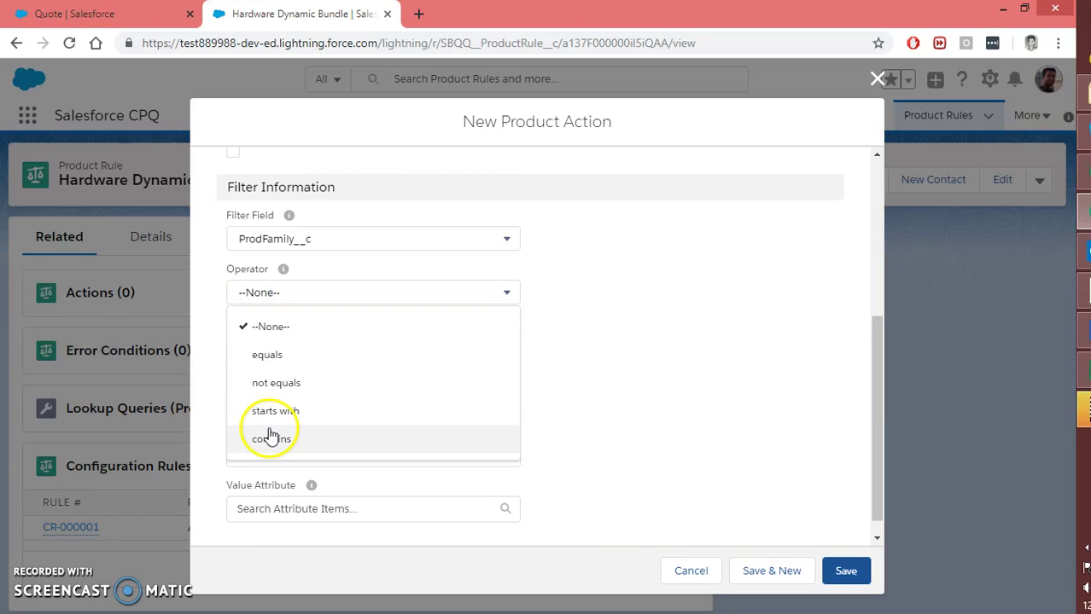
click(273, 355)
click(287, 348)
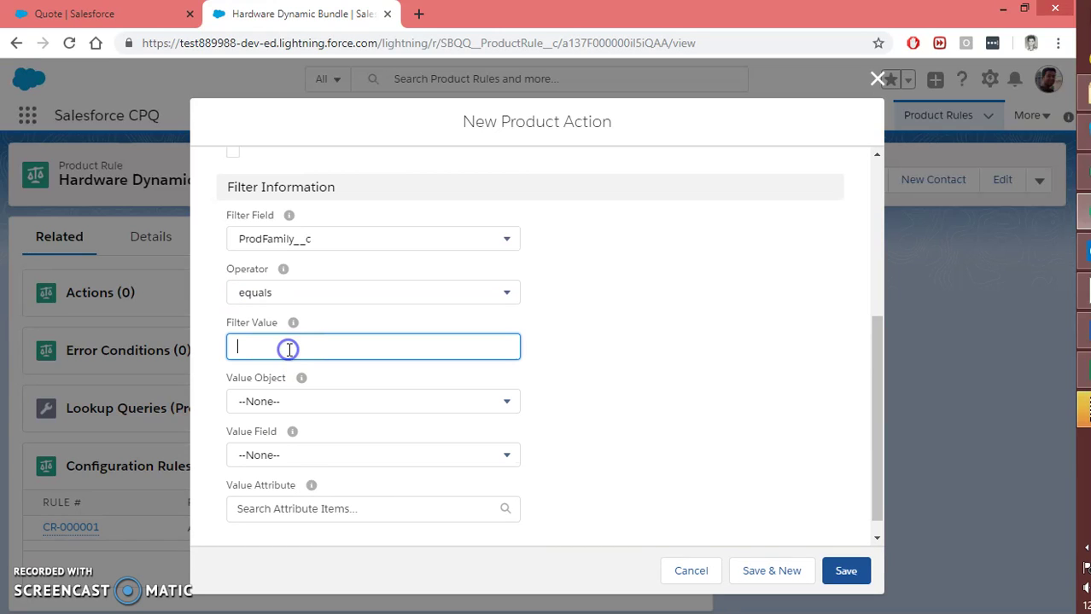
text(Hardware)
click(842, 572)
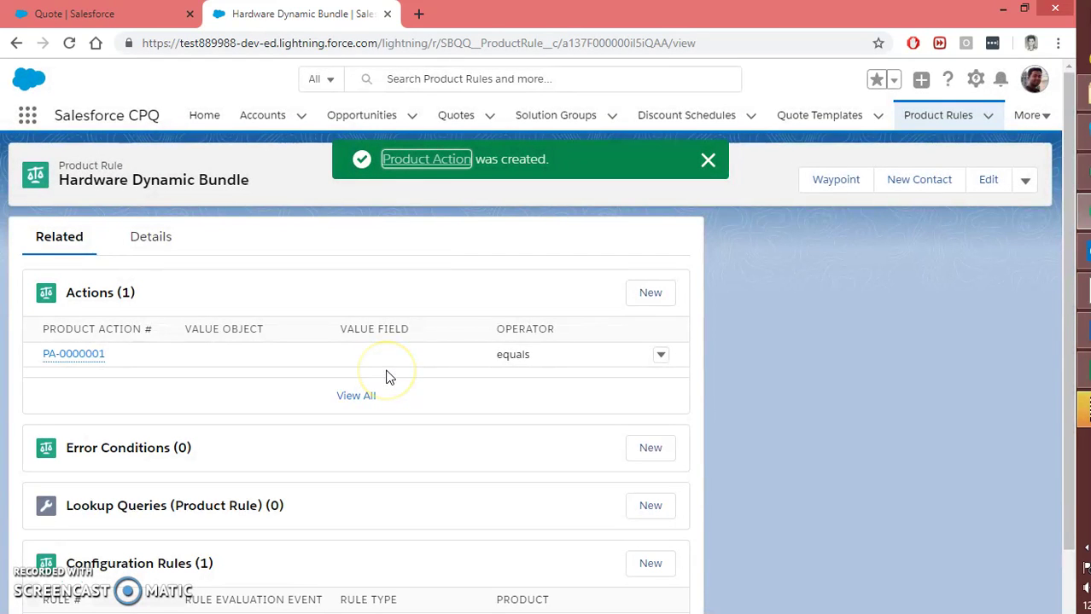
Return to quote Q-00000 and leave its product selection and line editor without adding any products.
click(707, 162)
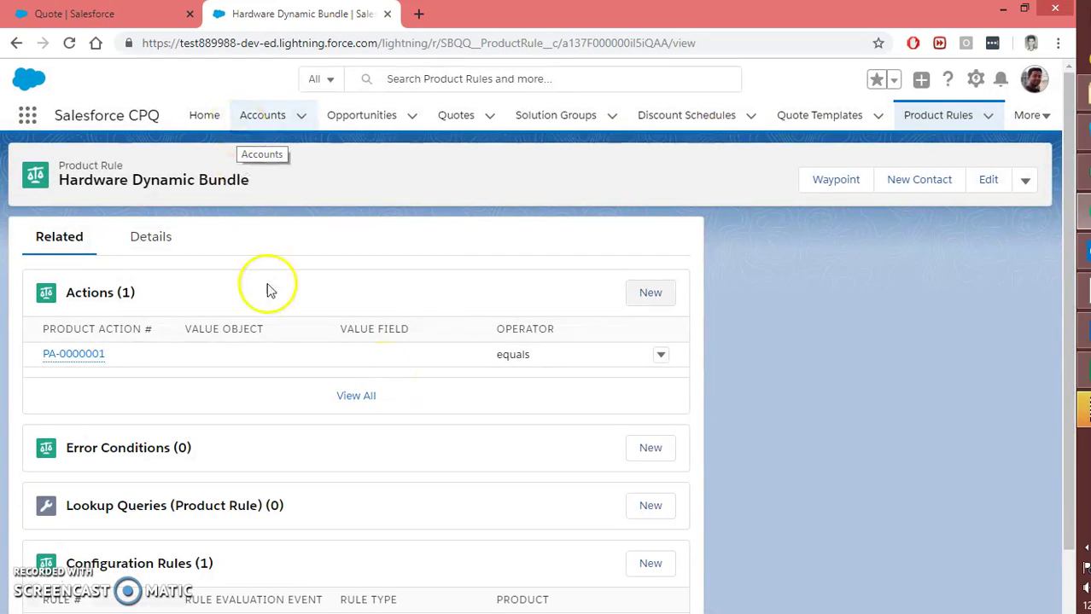
click(91, 17)
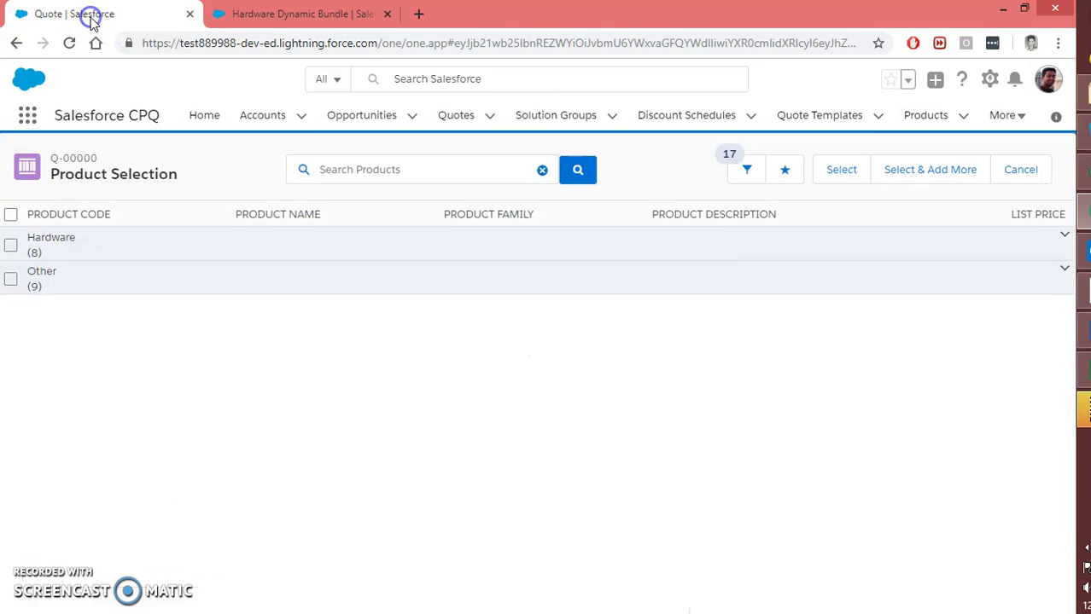
key(ctrl+Tab)
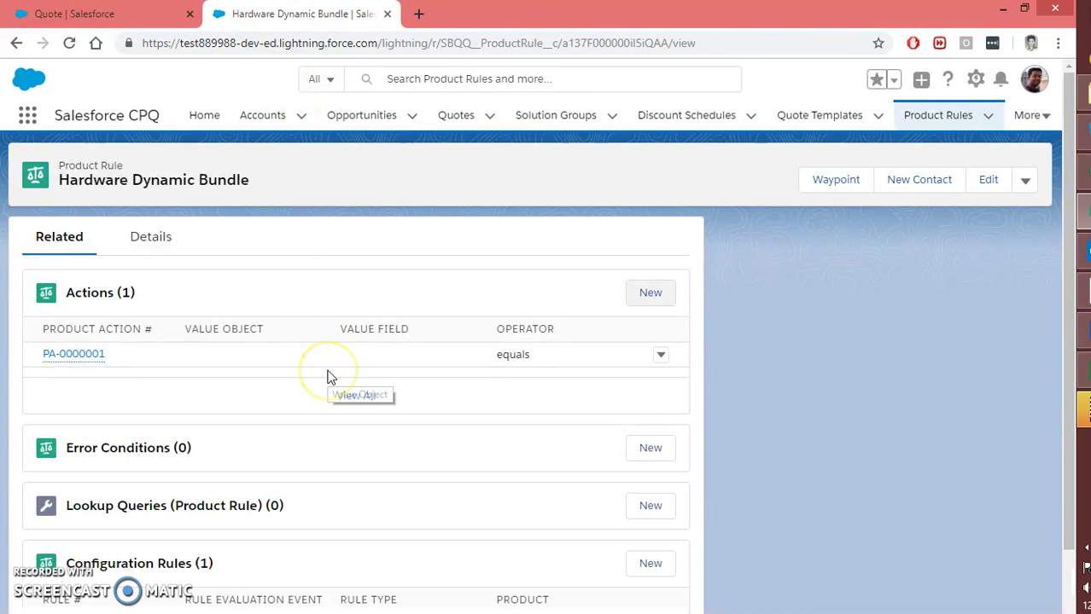
click(92, 11)
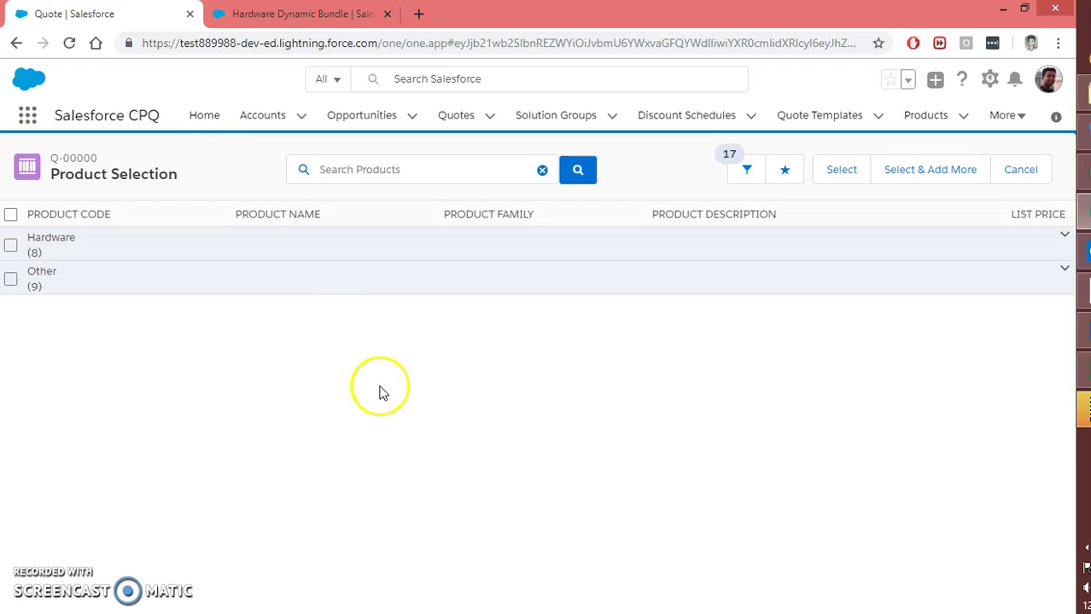
click(1021, 170)
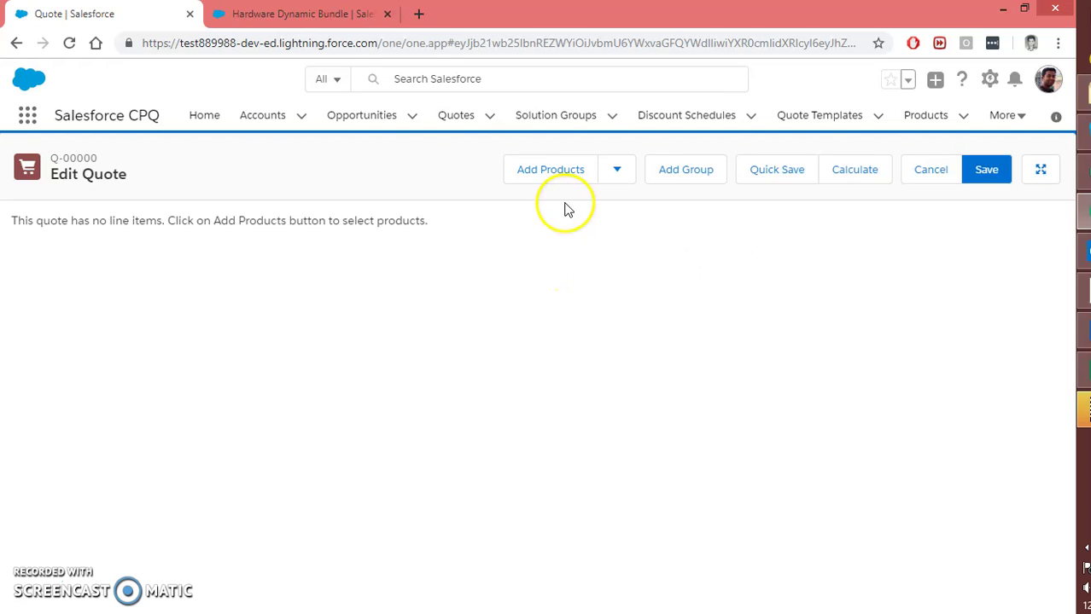
click(931, 168)
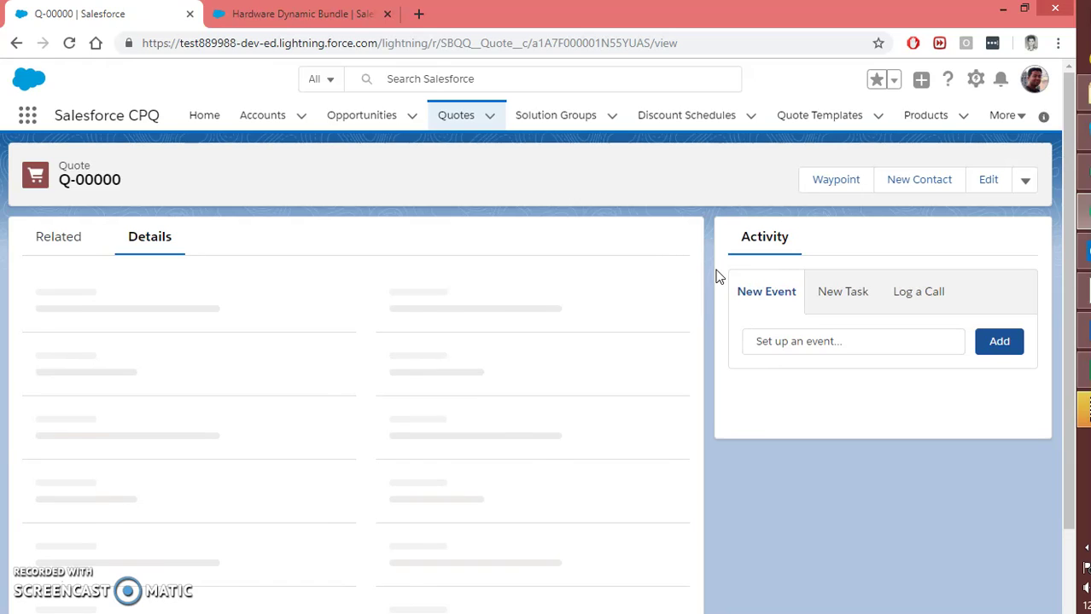
click(237, 238)
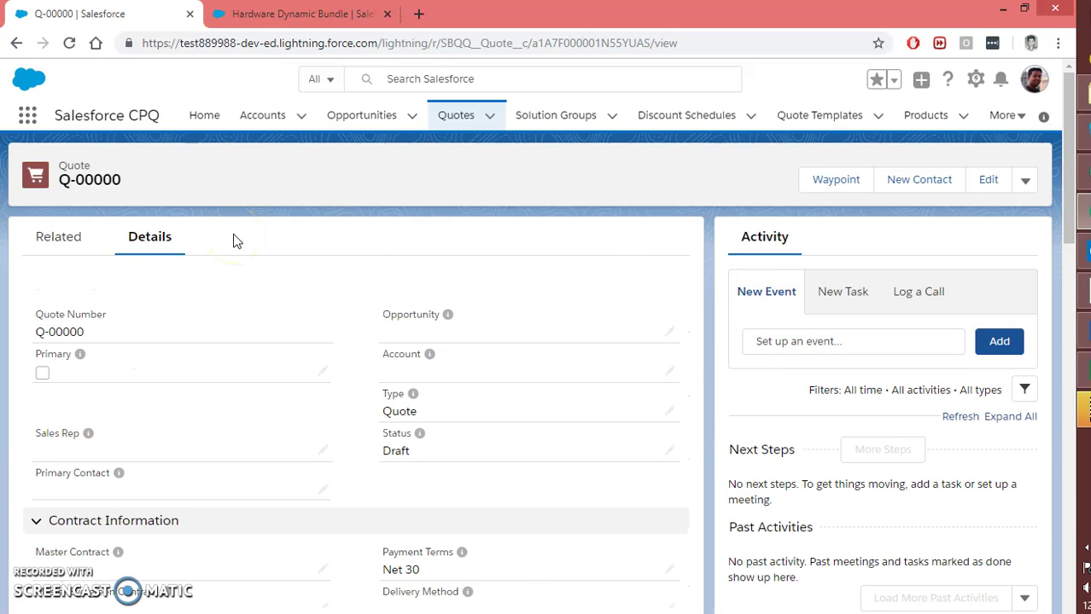
Reopen the quote's line editor and select GenWatt from the Other product group for configuration.
click(1025, 180)
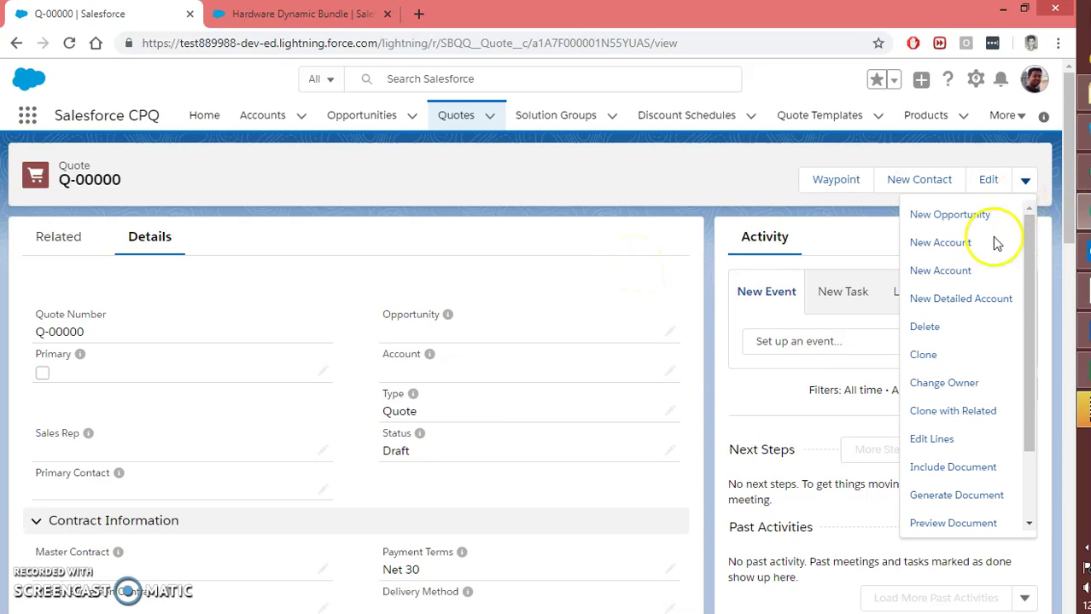
click(942, 440)
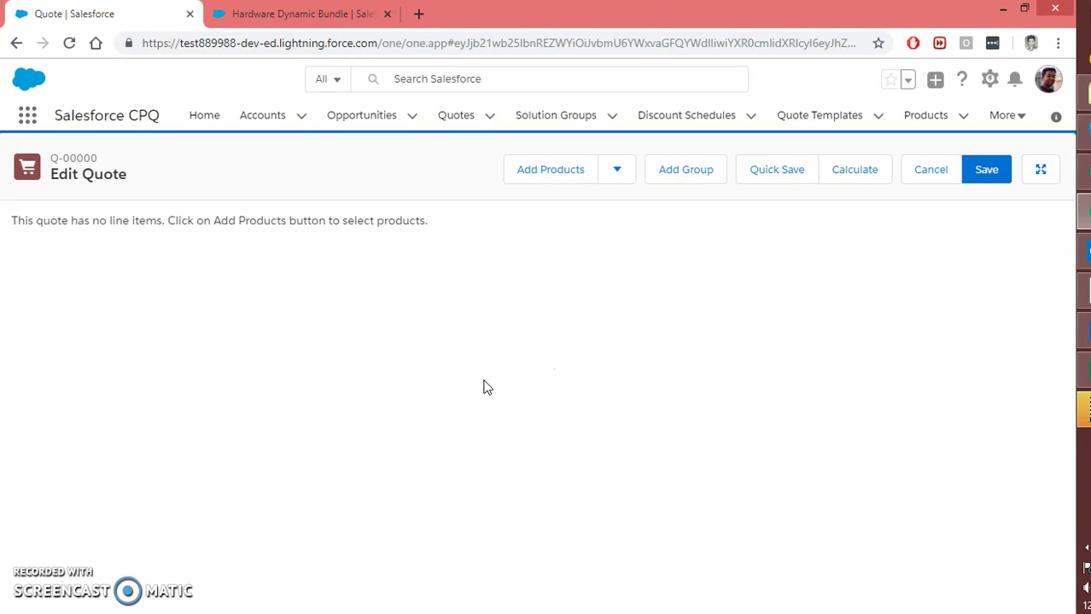
click(536, 177)
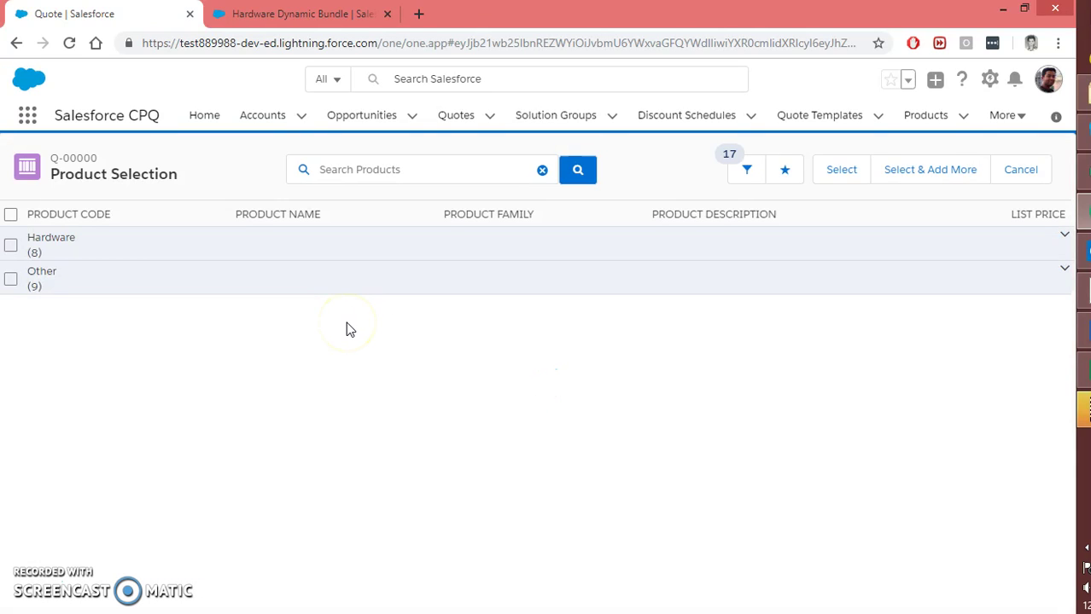
click(49, 284)
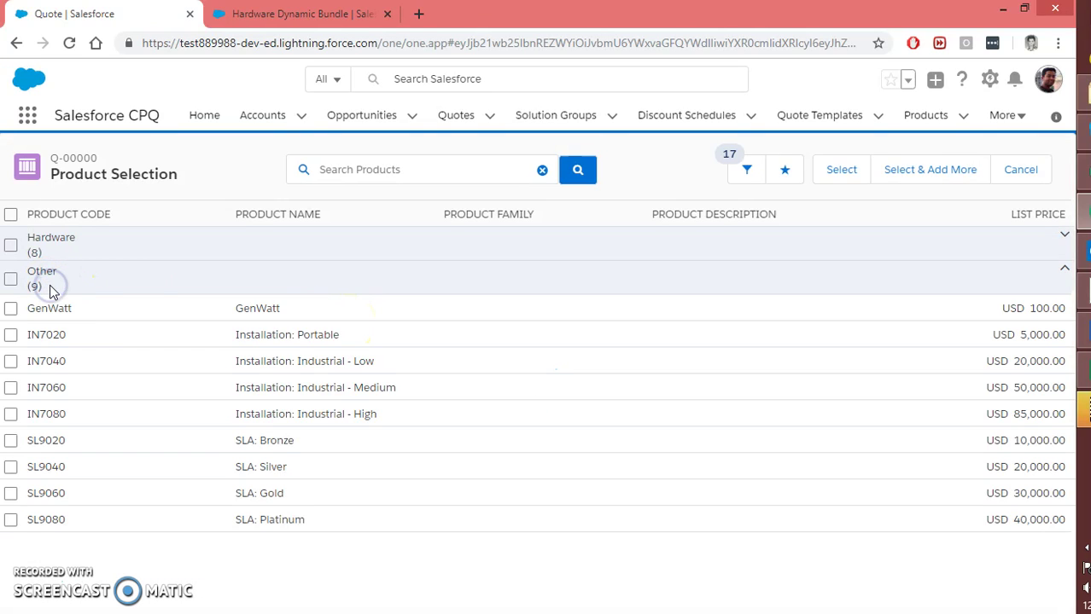
click(10, 308)
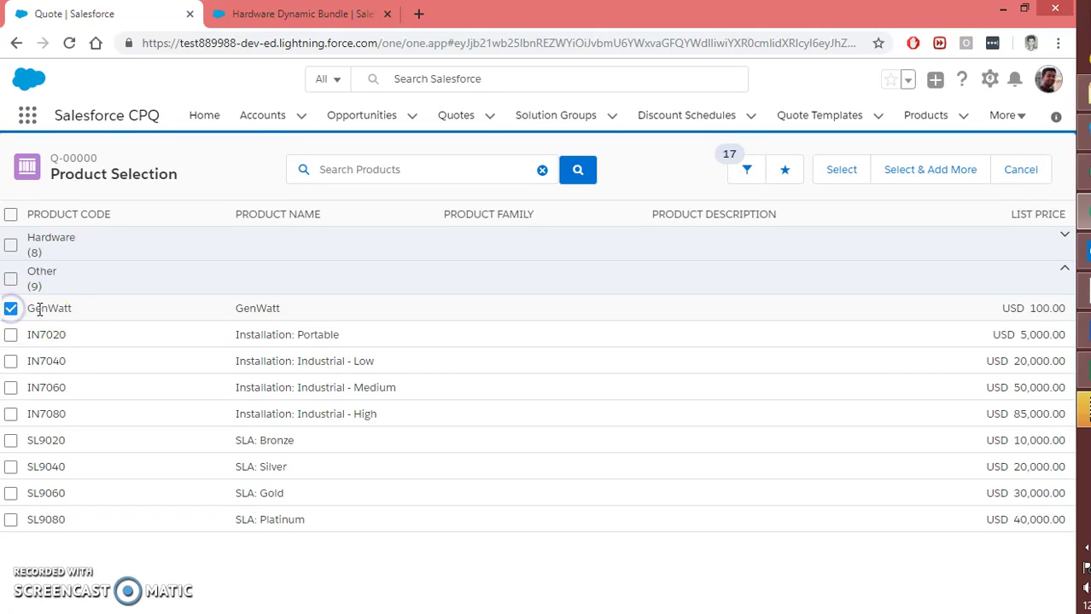
click(832, 170)
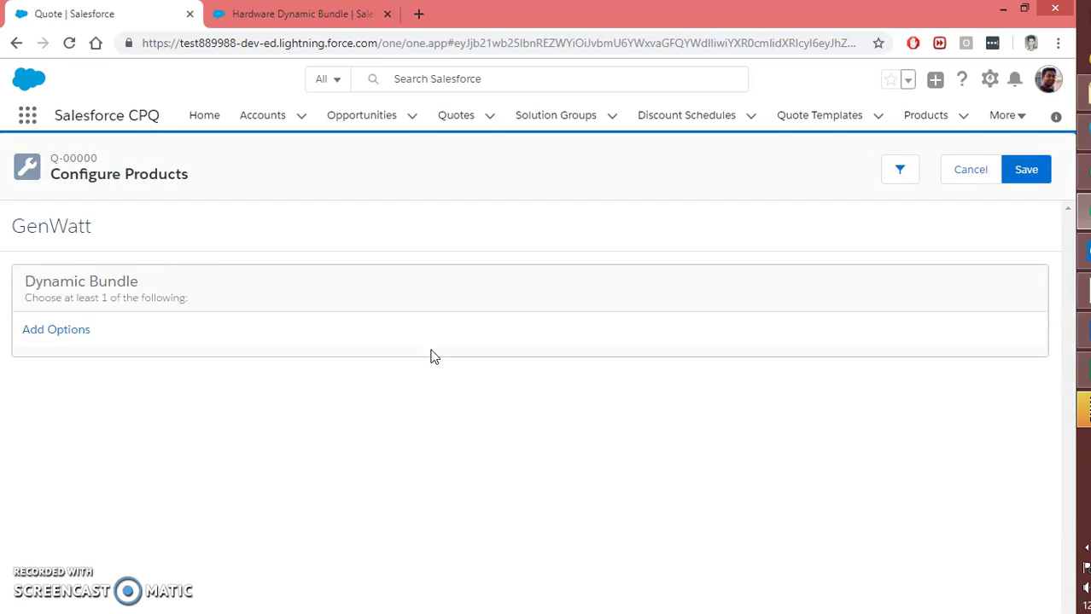
double_click(54, 284)
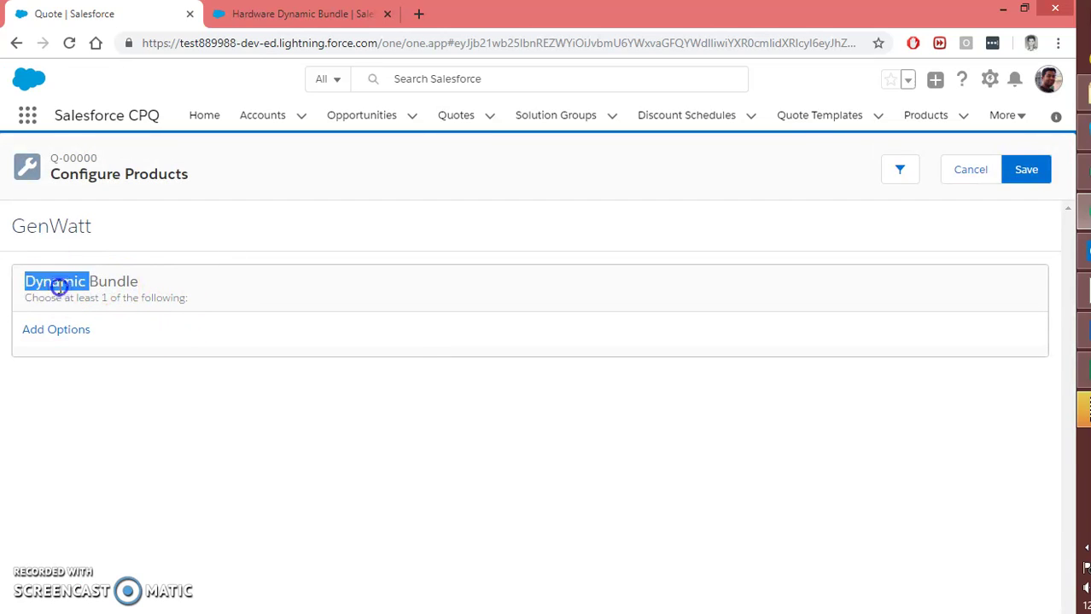
drag(54, 284, 152, 297)
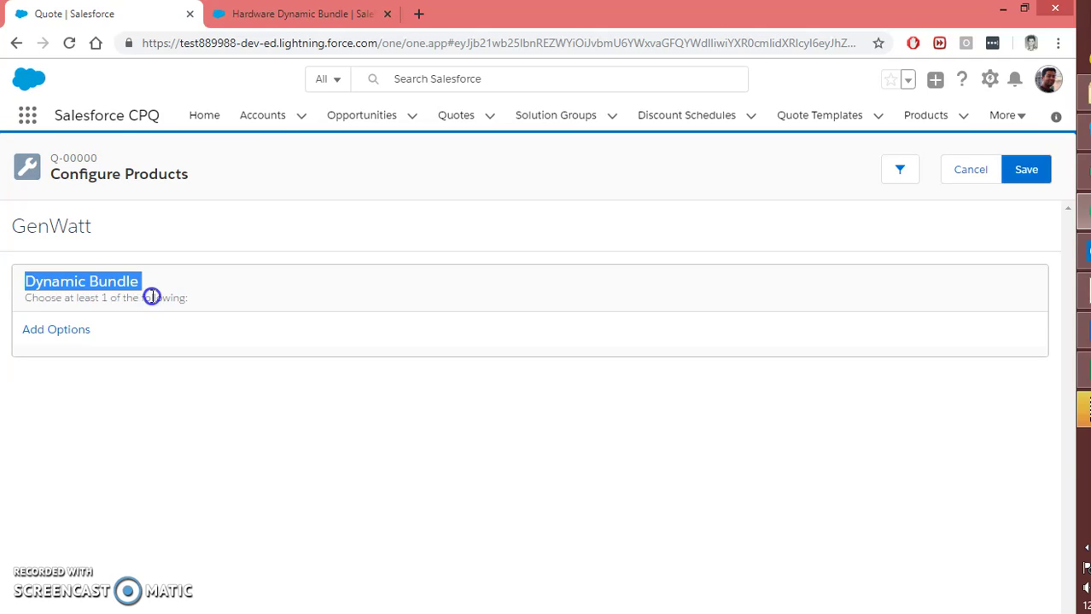
click(152, 297)
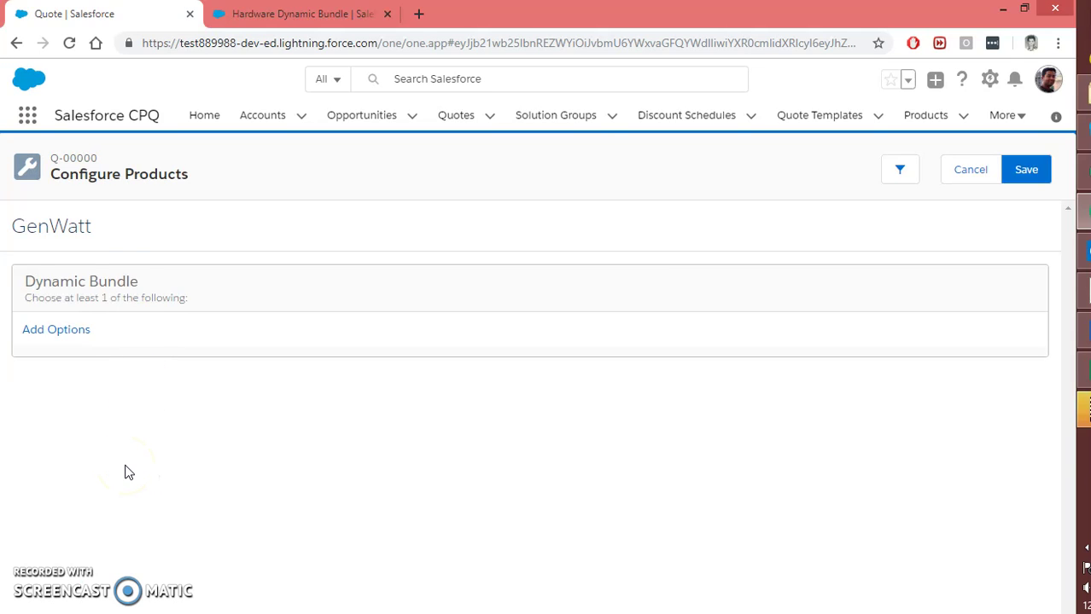
triple_click(73, 285)
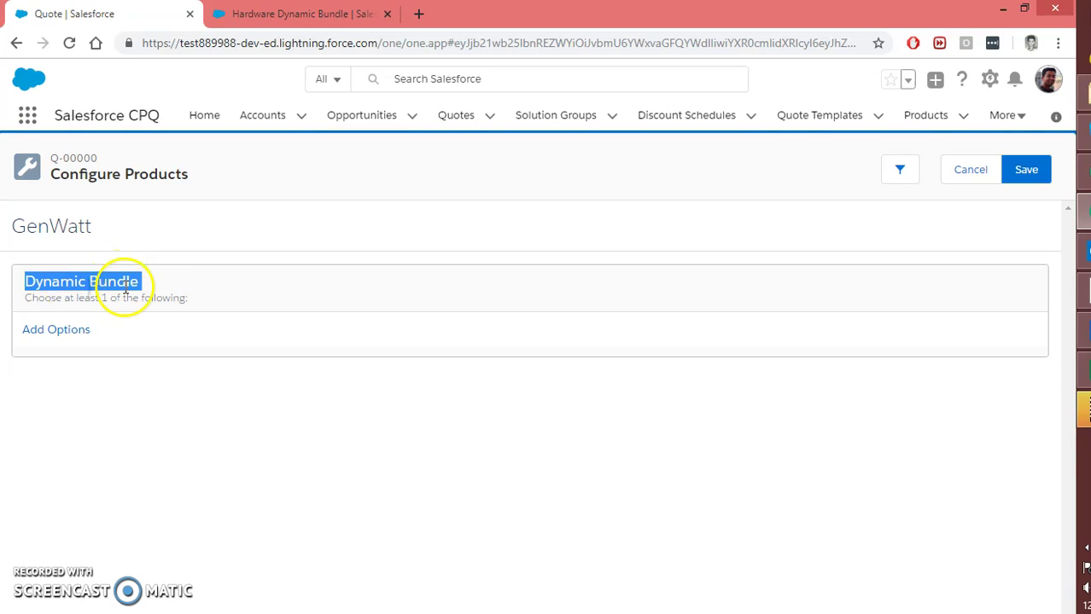
click(154, 288)
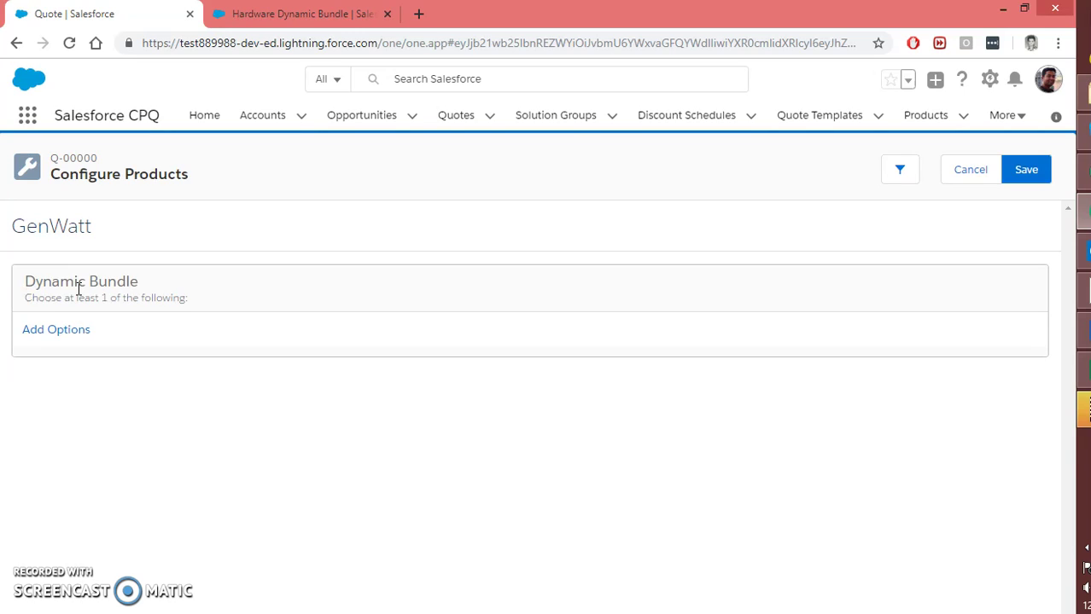
Add GenWatt Diesel 10kW (GC1020) and GenWatt Diesel 200kW (GC1040) as options of the Dynamic Bundle feature.
click(41, 333)
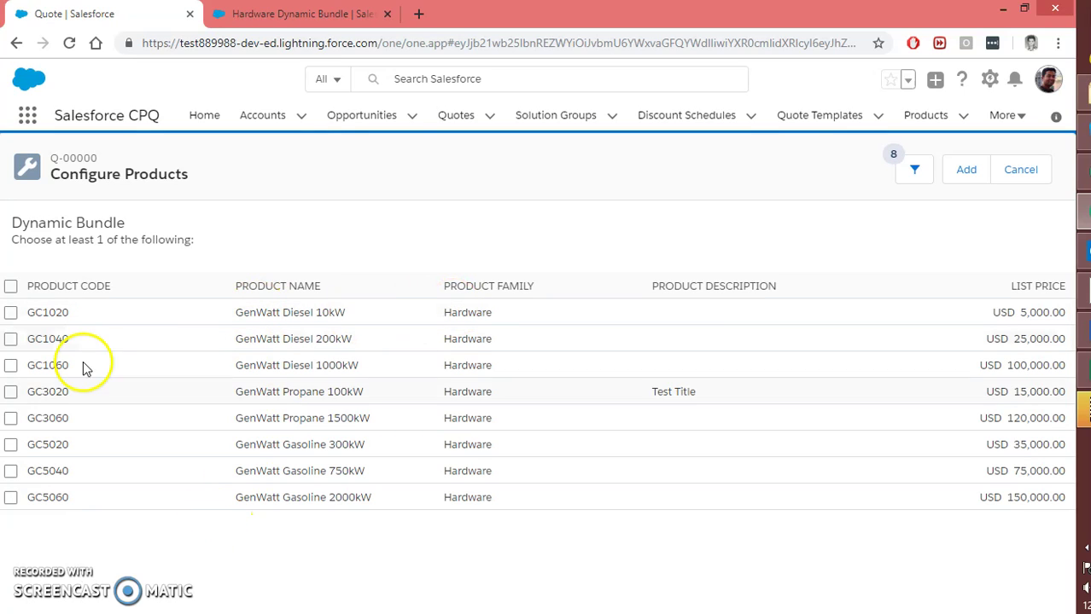
click(11, 312)
click(10, 339)
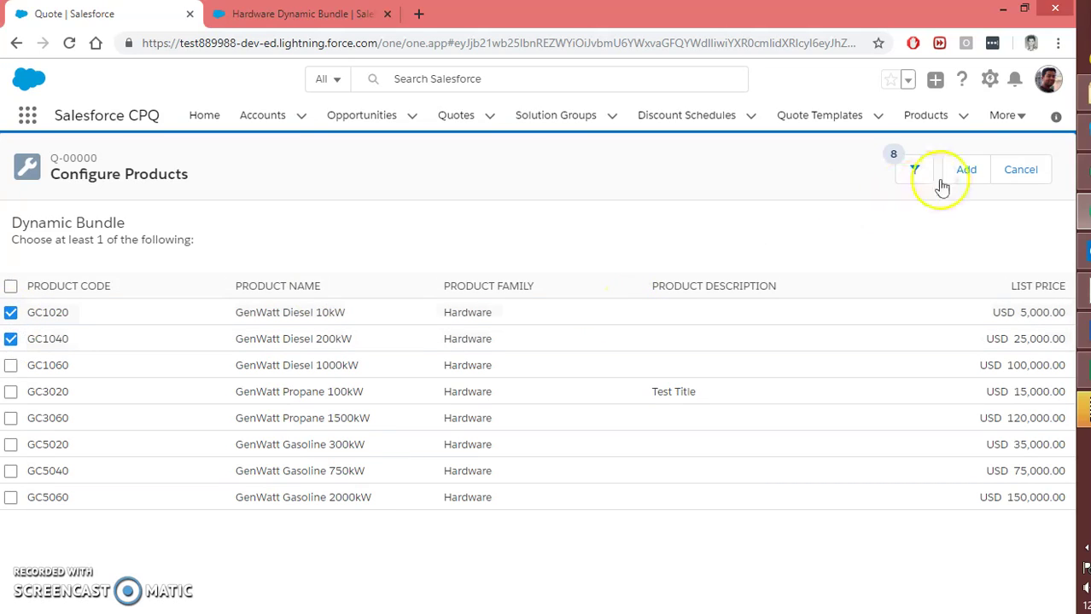
click(969, 173)
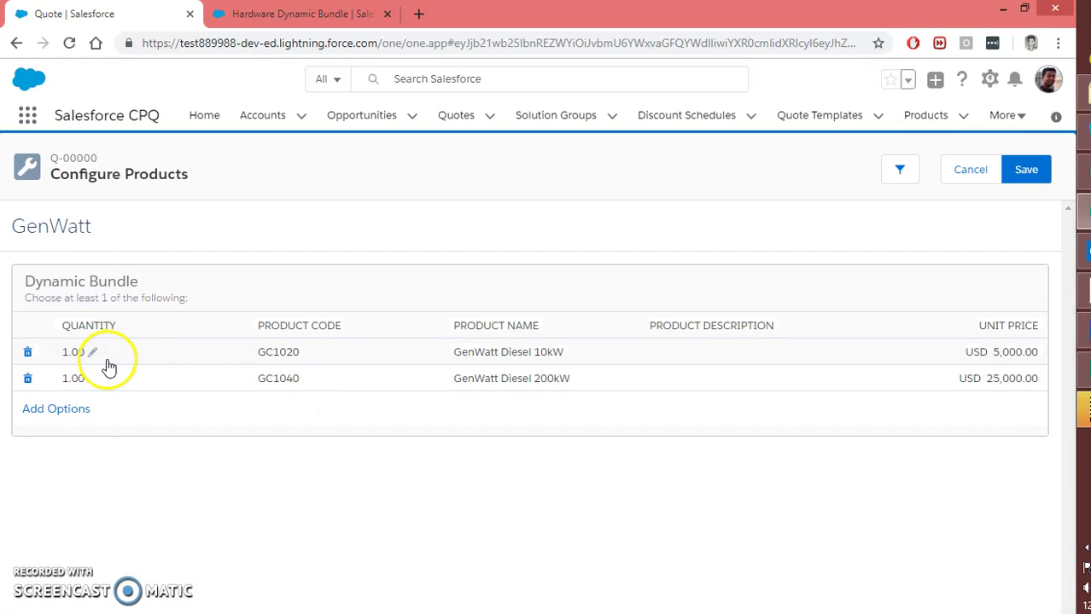
Add GenWatt Gasoline 300kW (GC5020) and GenWatt Gasoline 750kW (GC5040) to the Dynamic Bundle feature's options.
click(77, 409)
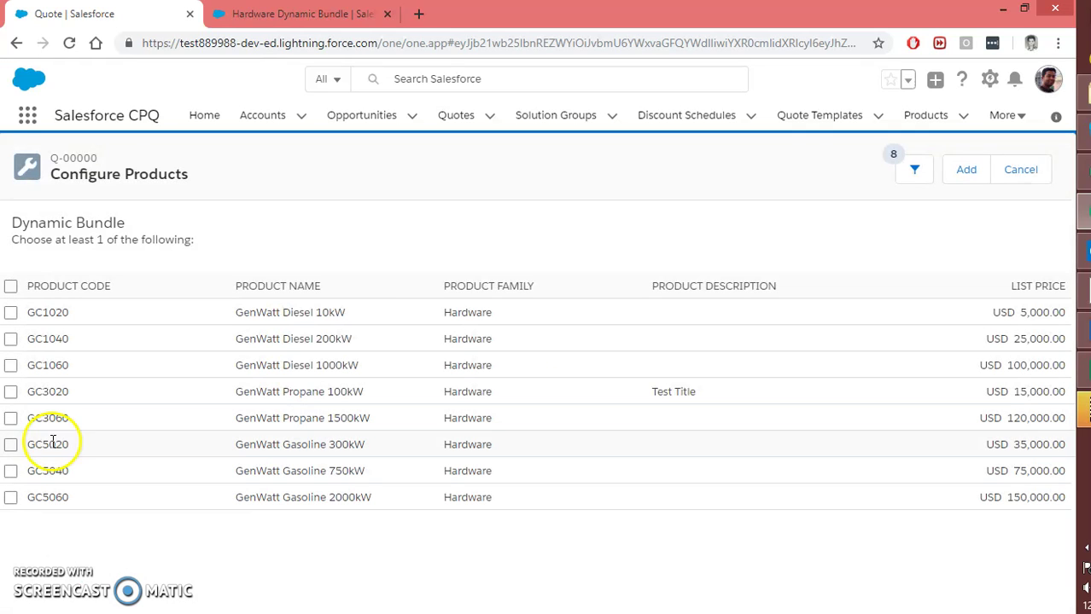
click(11, 445)
click(10, 471)
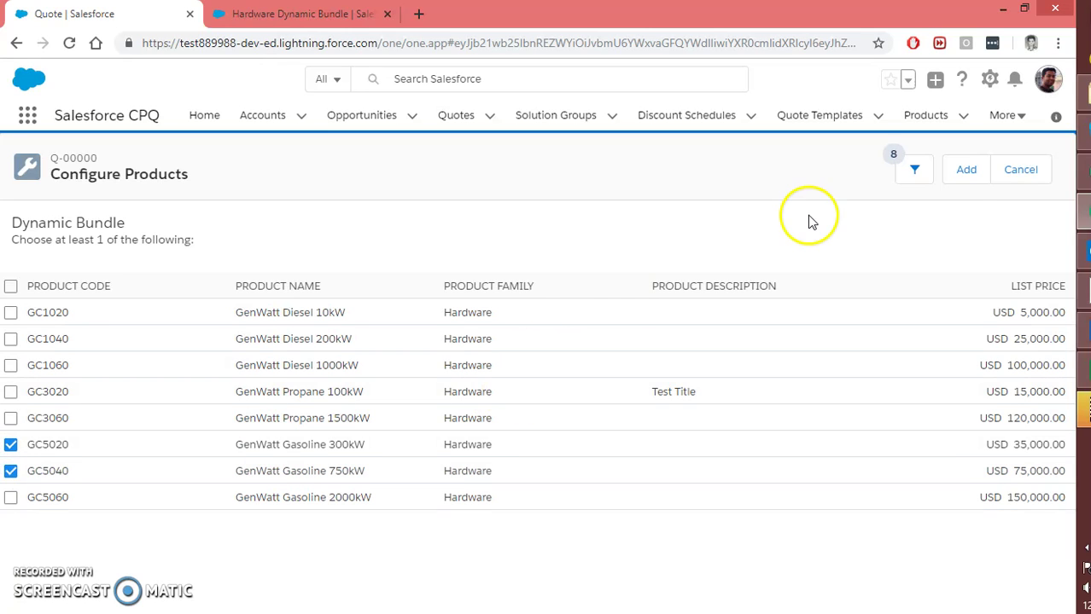
click(966, 169)
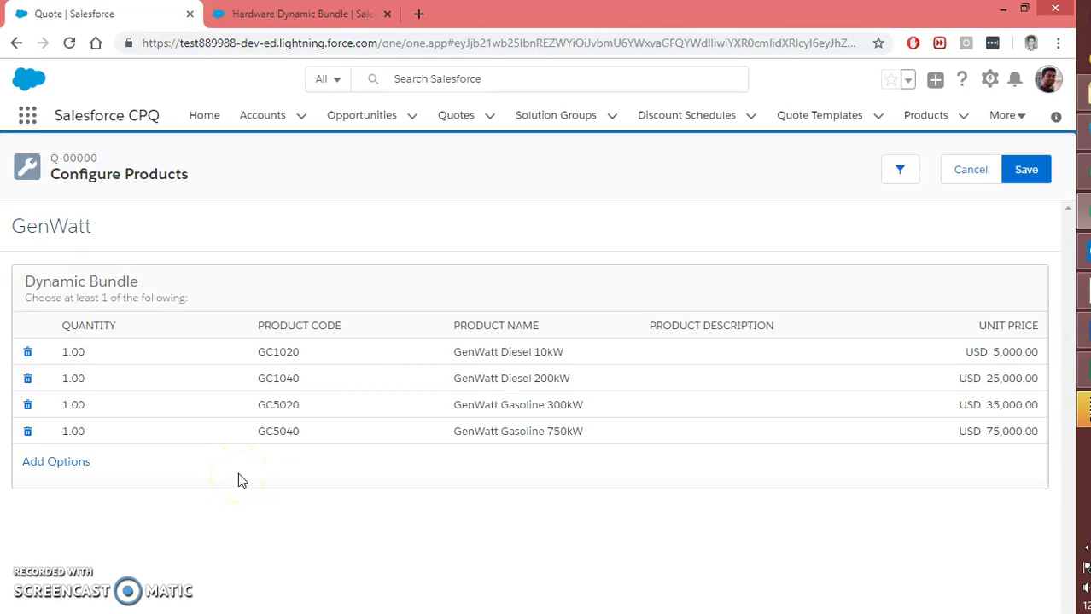
Go from the Hardware Dynamic Bundle rule to the products list and show the All Products view.
click(290, 13)
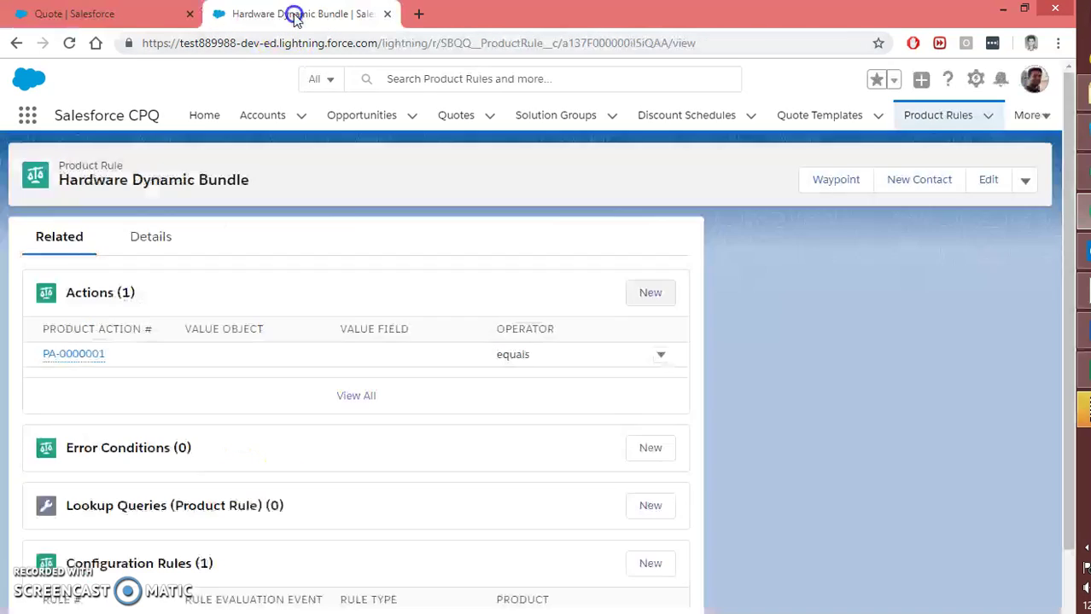
click(987, 117)
click(1036, 115)
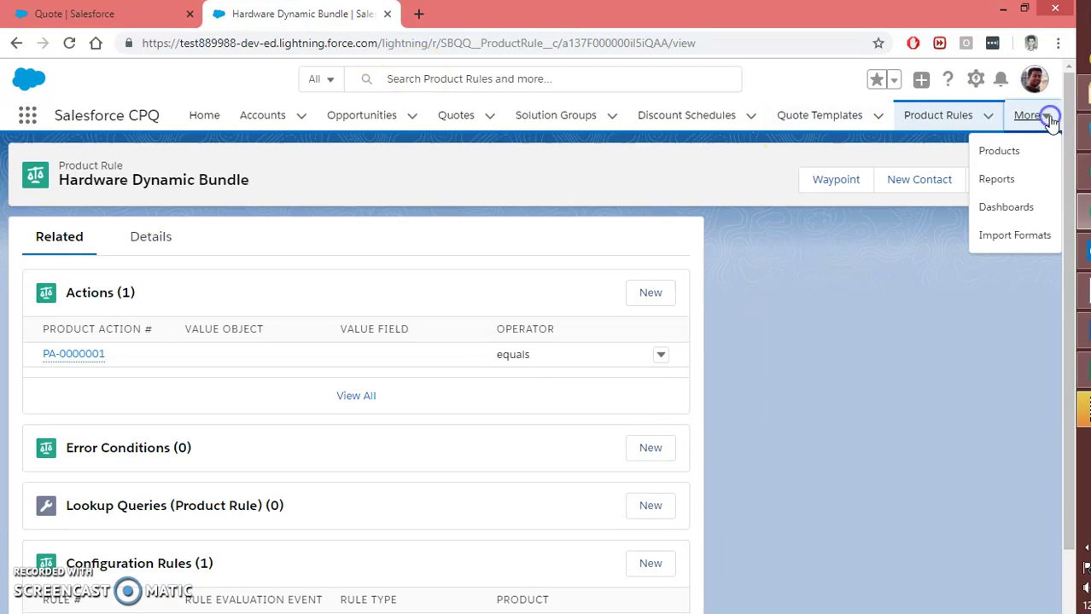
click(998, 150)
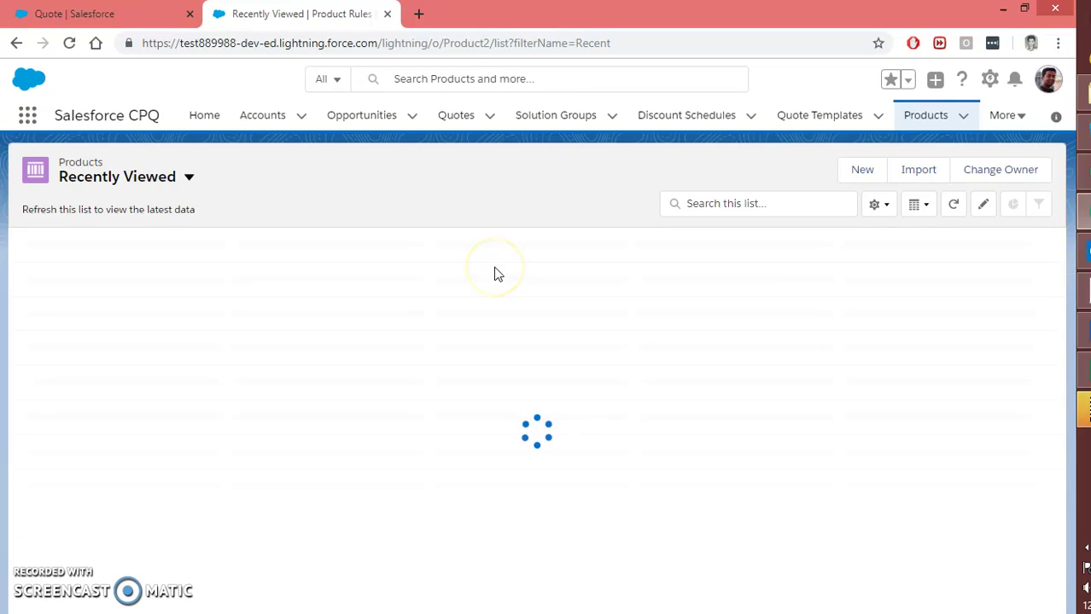
click(128, 180)
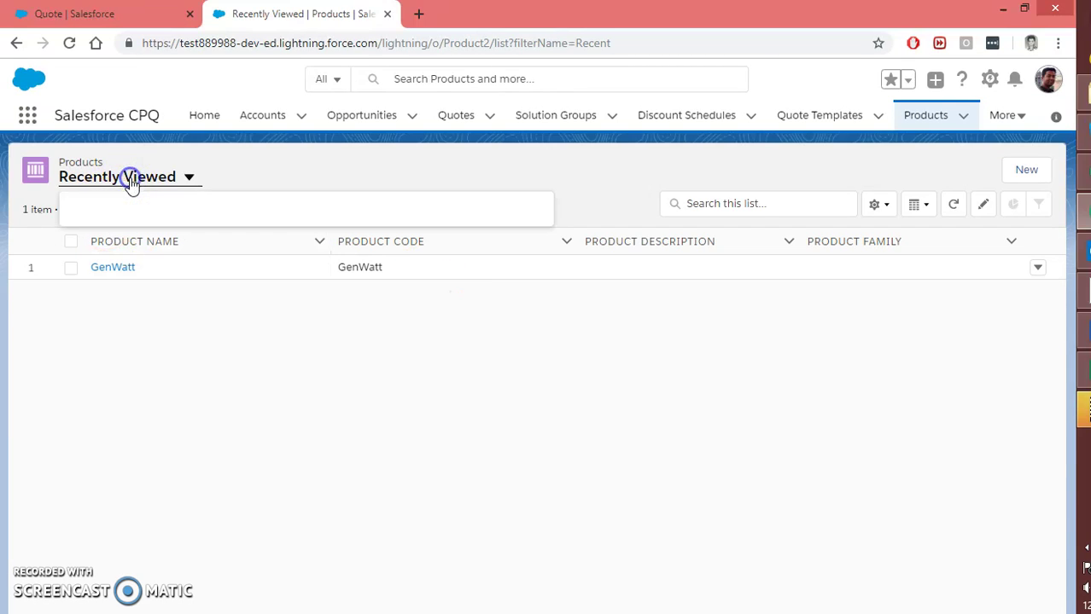
click(120, 234)
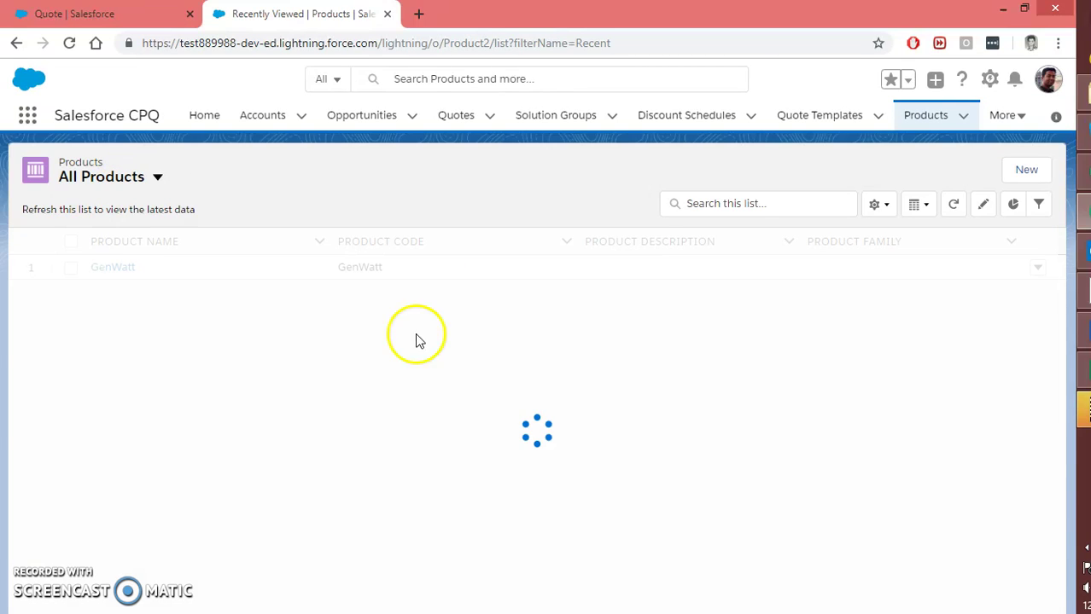
Search the All Products list for "genw" and open the GenWatt Gasoline 2000kW record.
click(724, 205)
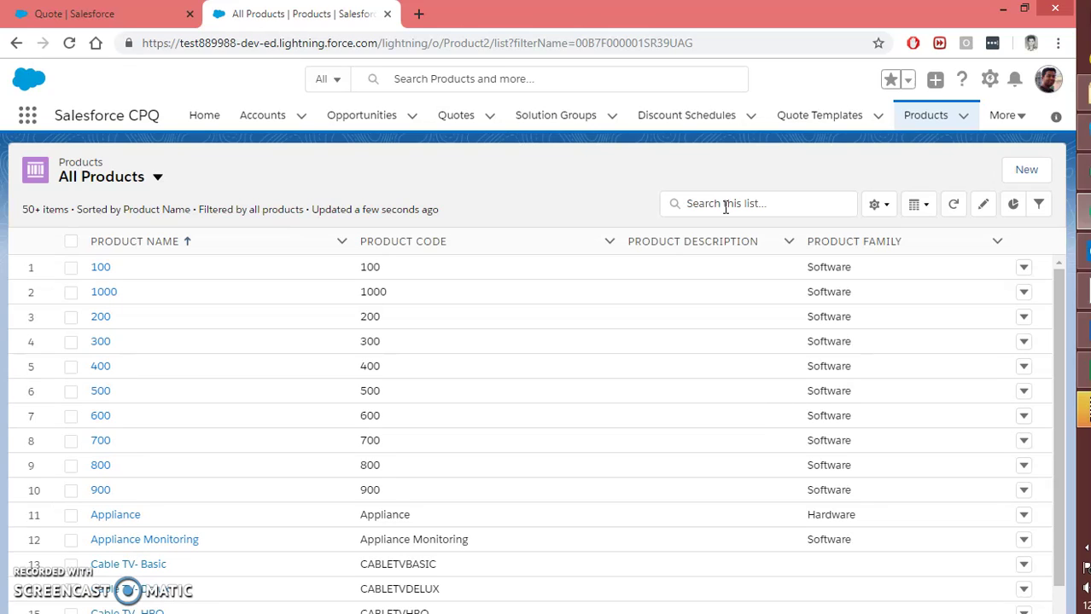
click(725, 206)
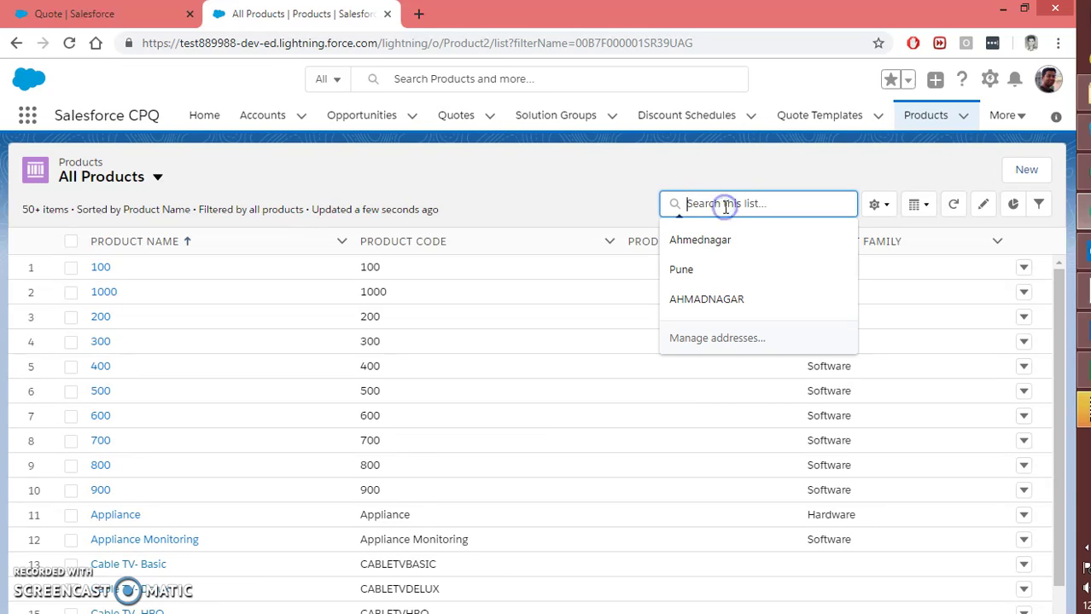
text(genw)
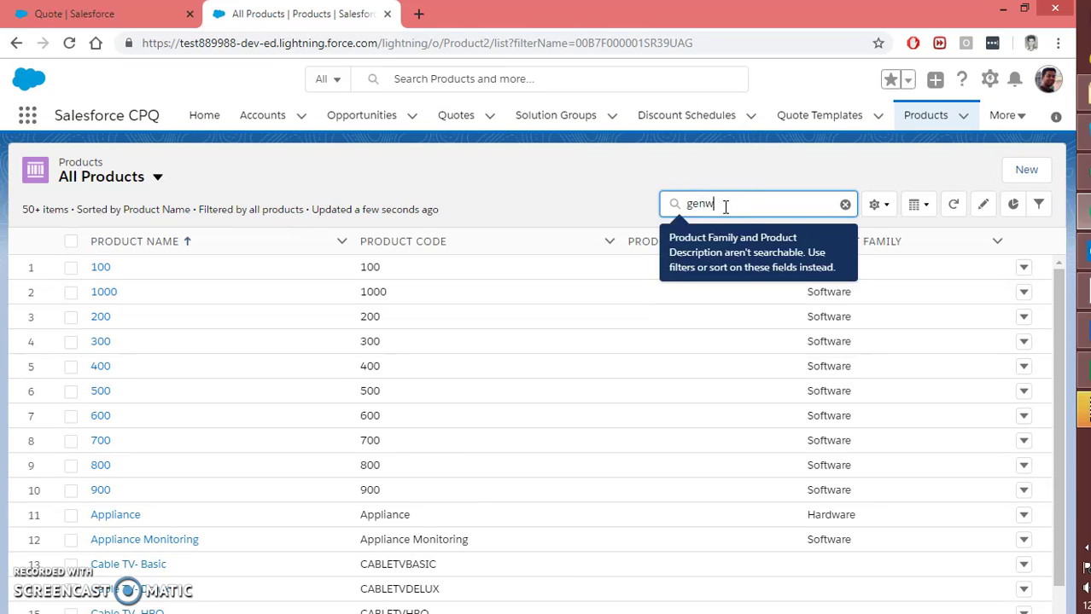
key(Return)
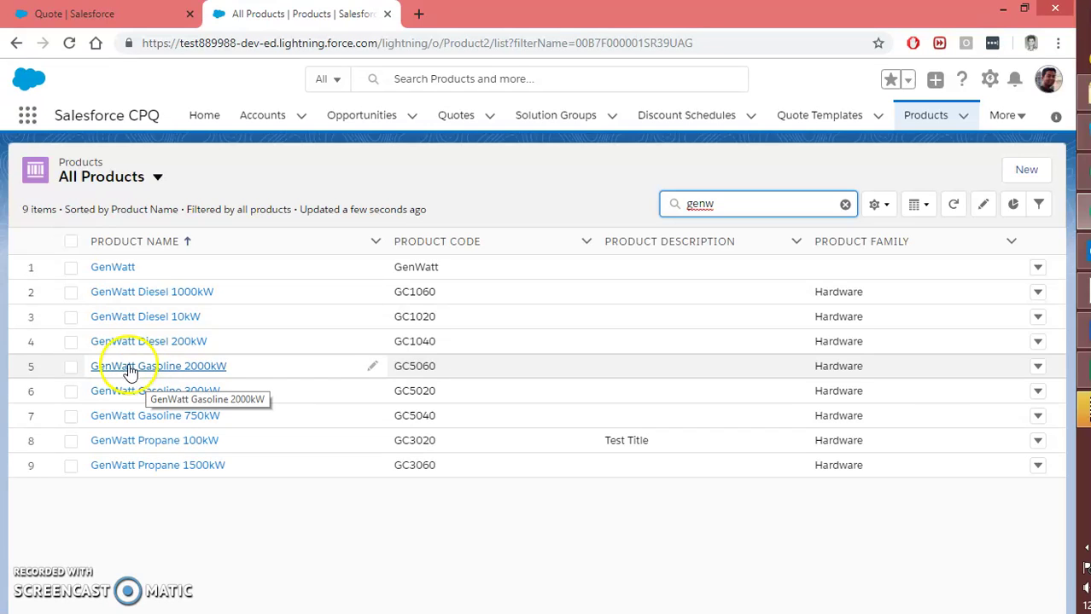
click(128, 369)
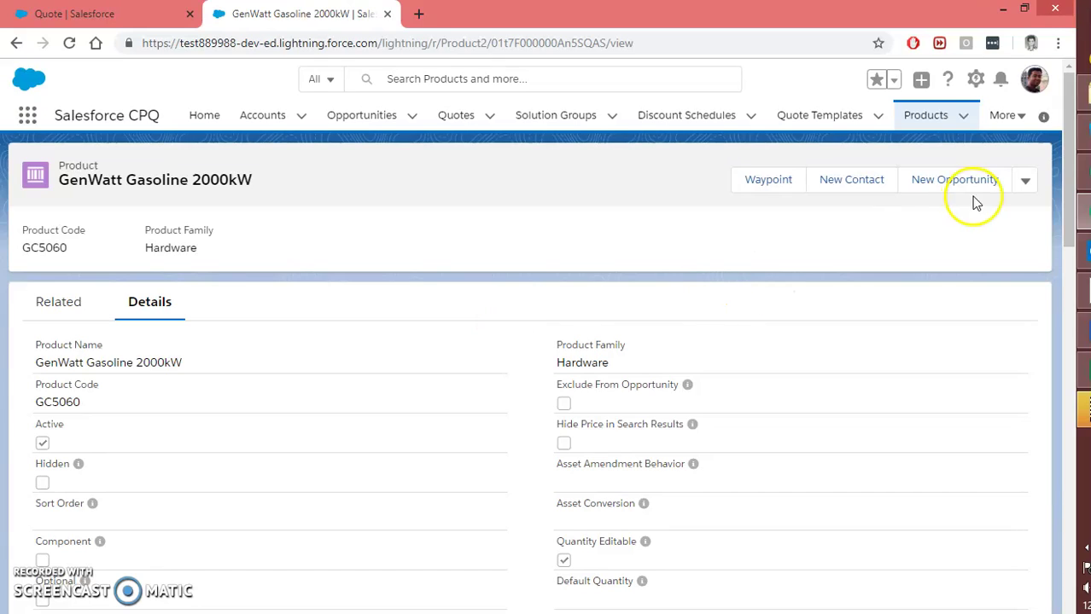
Clone GenWatt Gasoline 2000kW as a product named GenWatt Gasoline 5000kW with product code GC50605 and save it.
click(1025, 182)
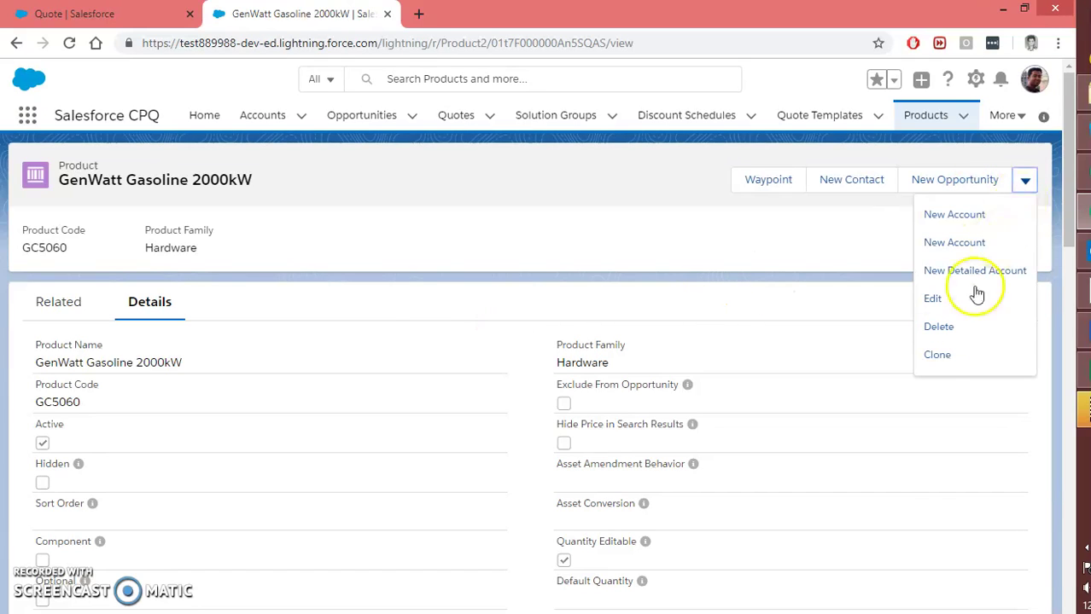
click(941, 356)
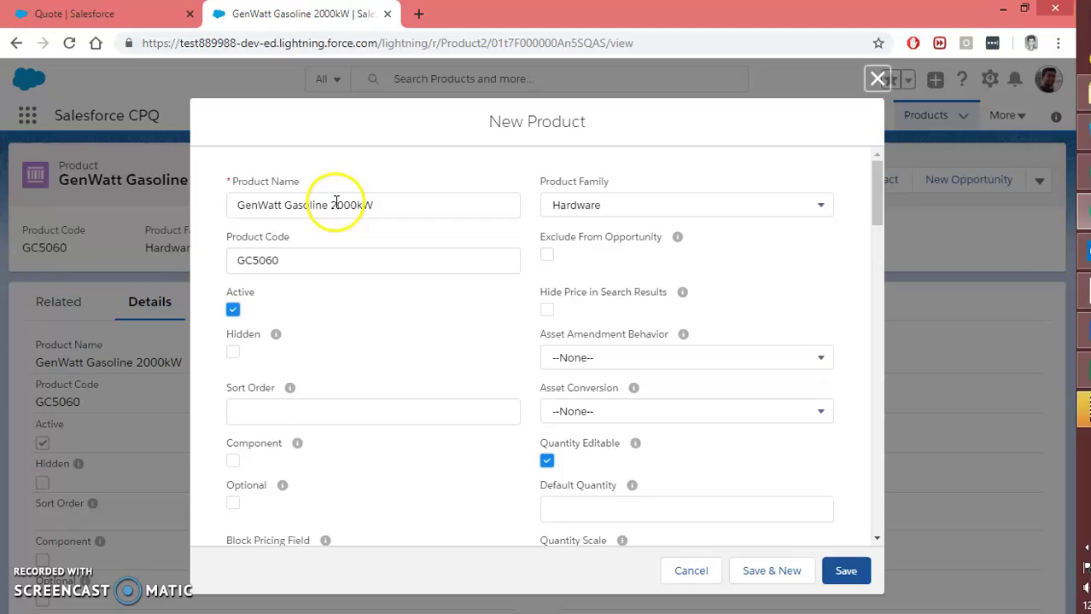
click(339, 205)
key(BackSpace)
text(5)
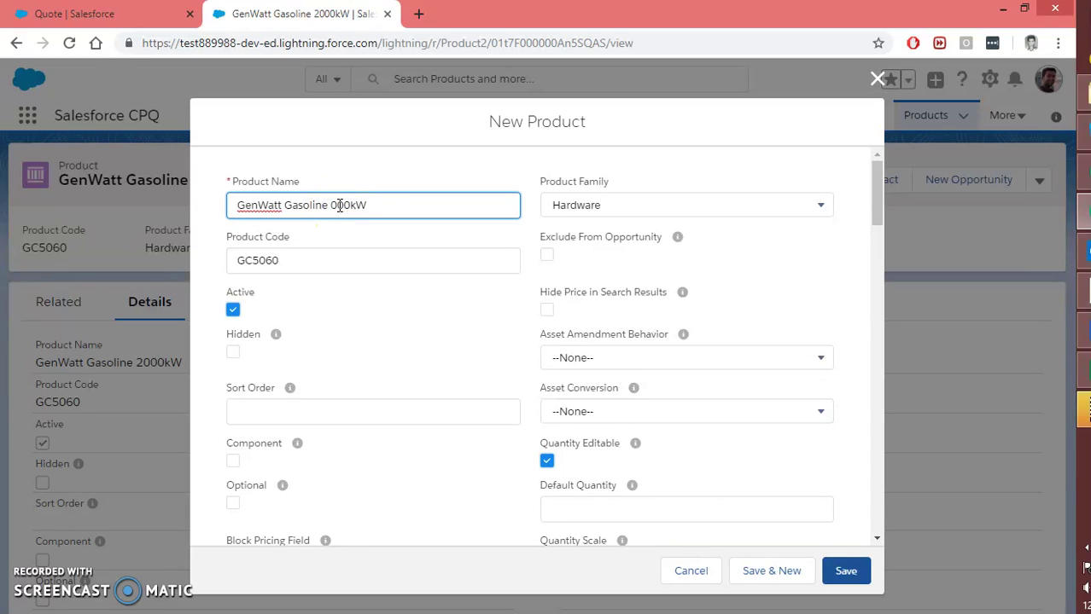
click(265, 261)
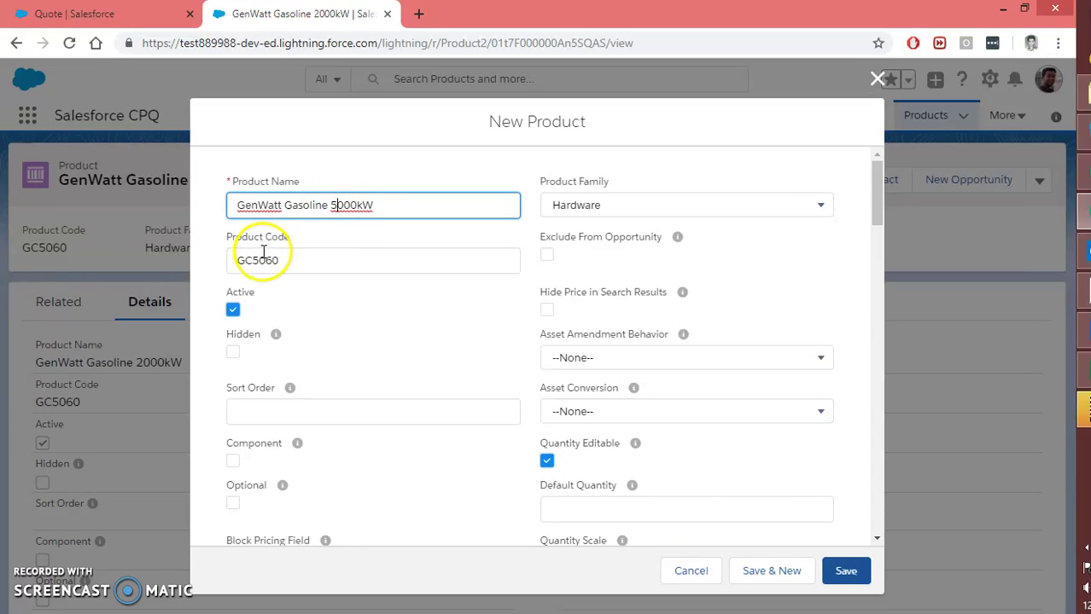
click(290, 258)
text(5)
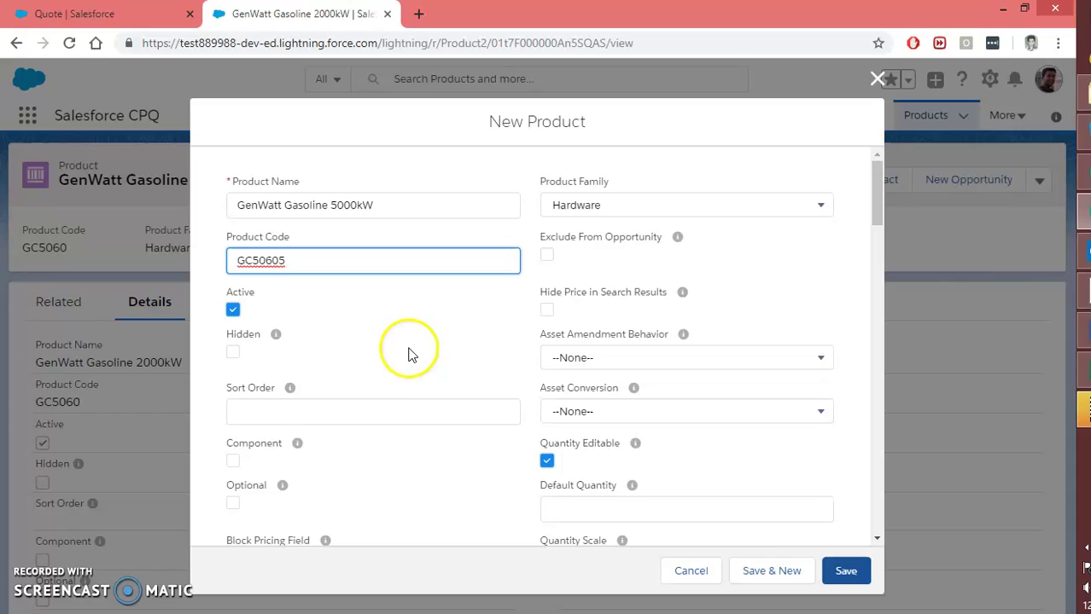
scroll(392, 365, down, 2)
scroll(393, 369, down, 1)
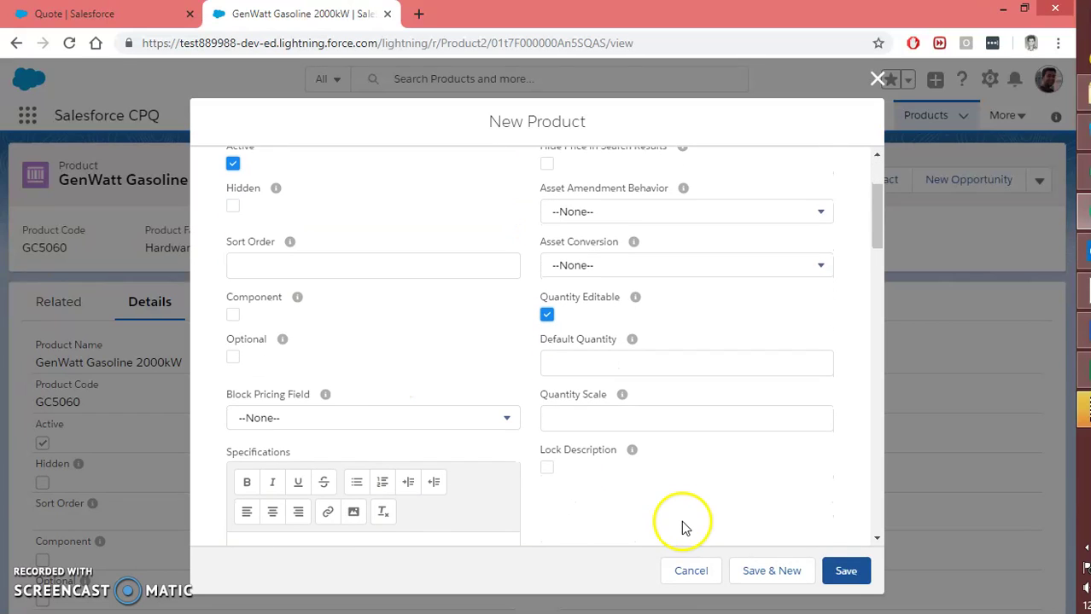
click(847, 573)
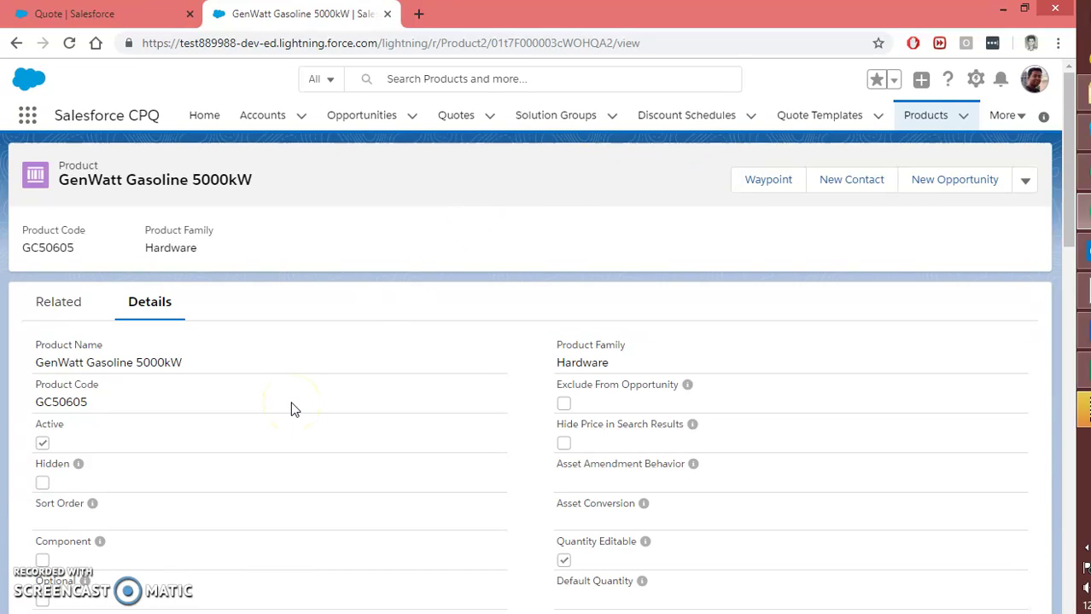
Add a standard price of 100 USD to GenWatt Gasoline 5000kW in its related price books.
scroll(291, 410, down, 10)
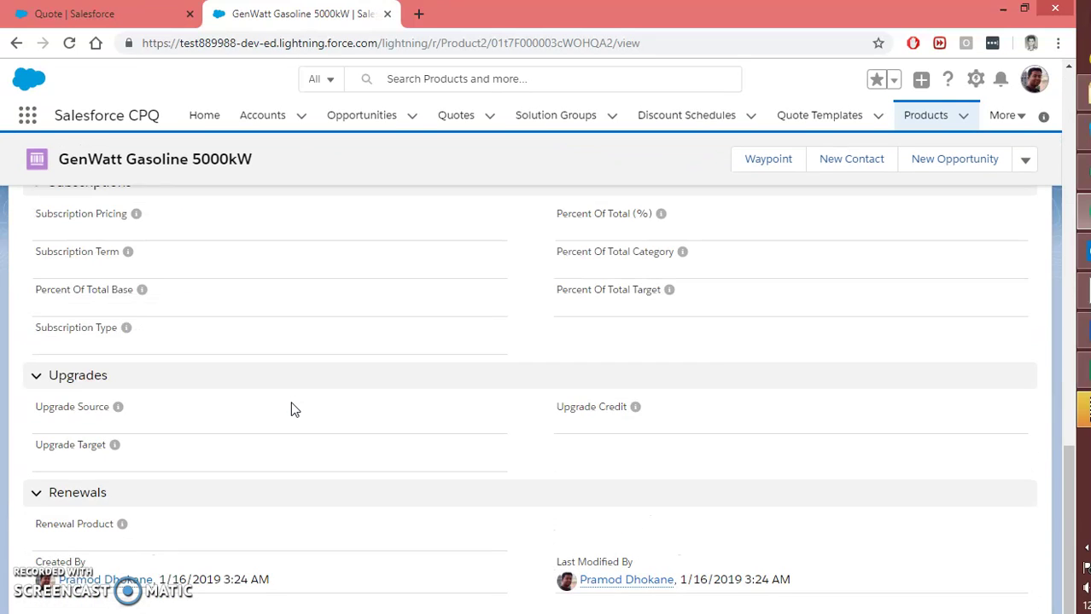
scroll(291, 409, up, 10)
click(62, 303)
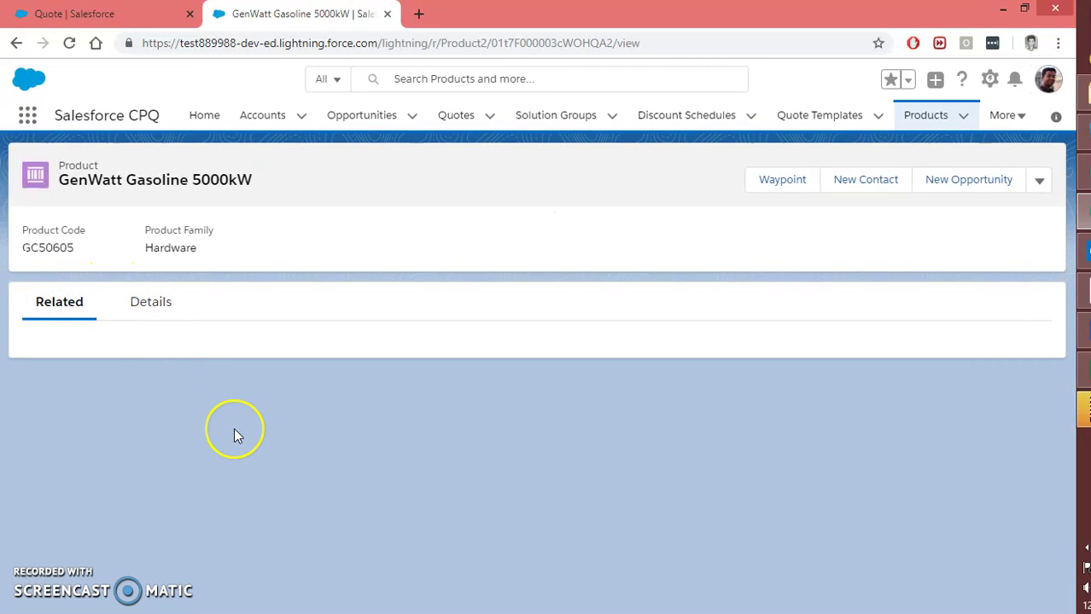
scroll(175, 511, down, 1)
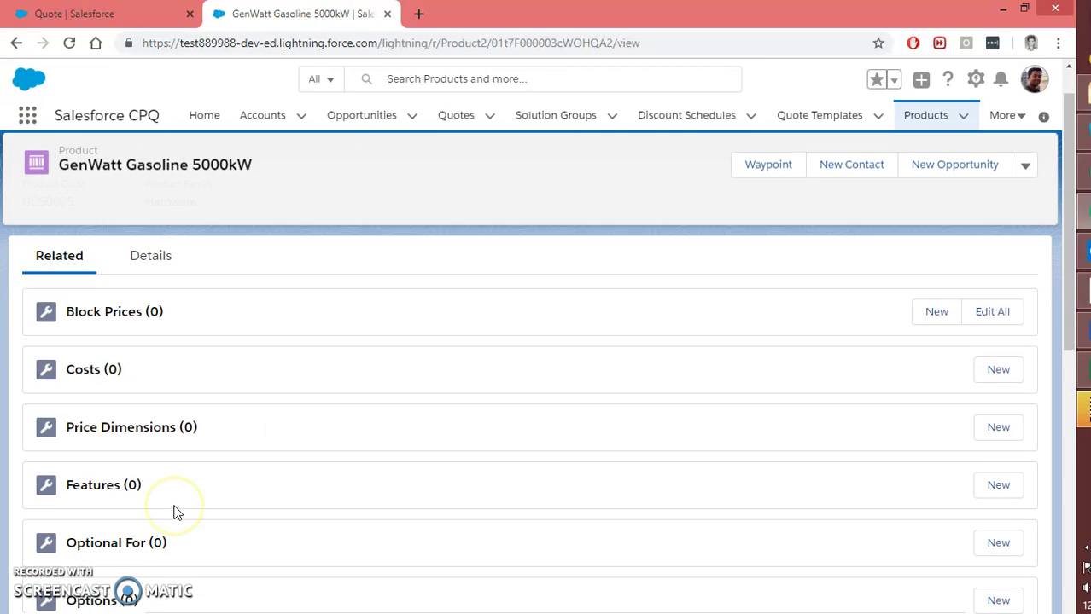
scroll(175, 511, down, 1)
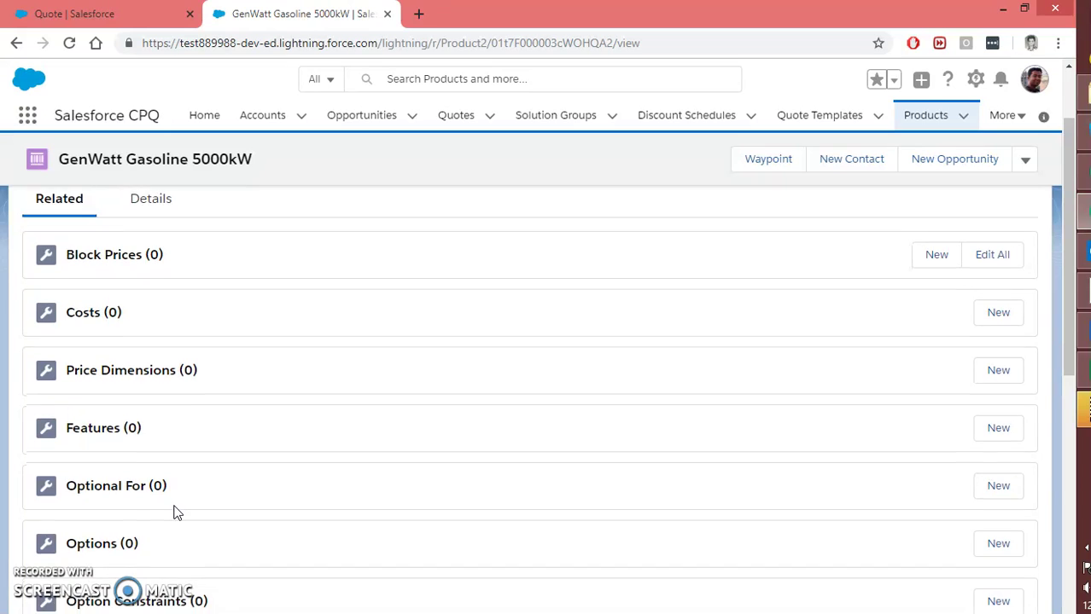
scroll(175, 511, down, 5)
scroll(175, 511, down, 1)
click(169, 525)
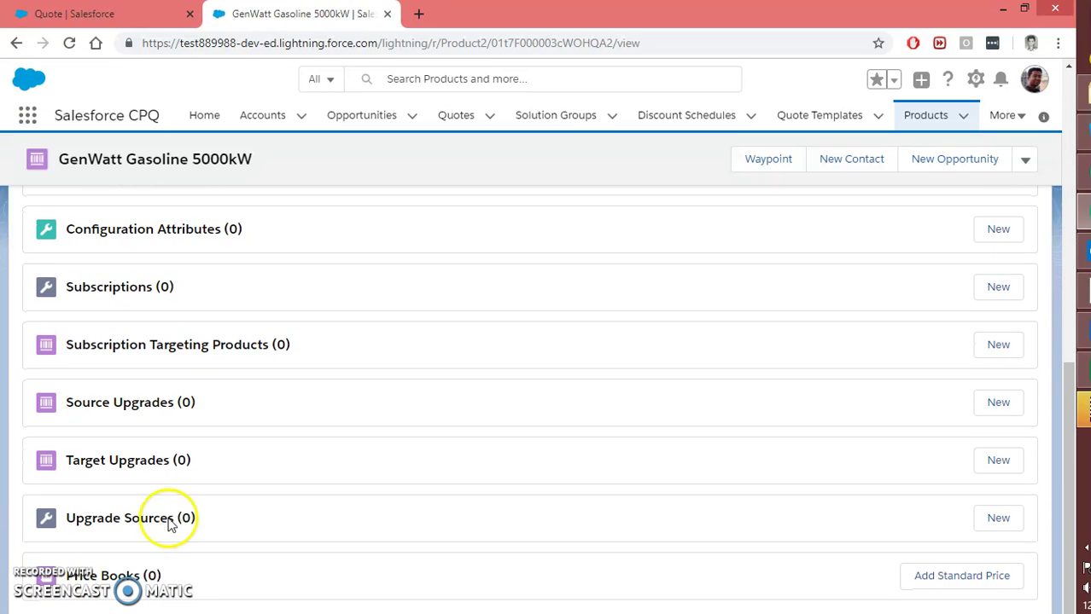
click(933, 577)
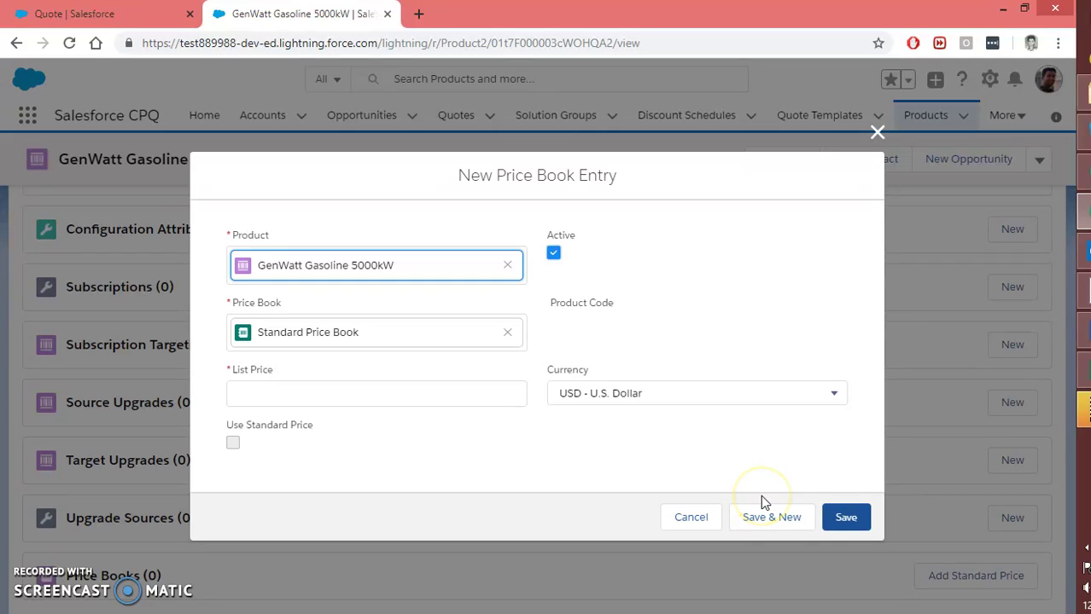
click(834, 521)
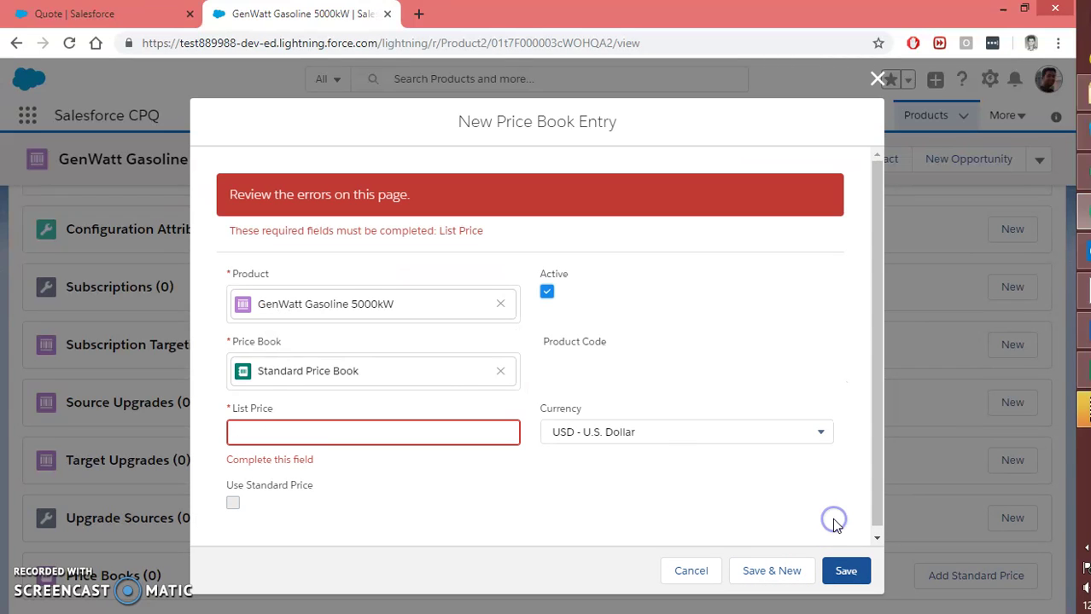
click(333, 435)
text(100)
click(849, 572)
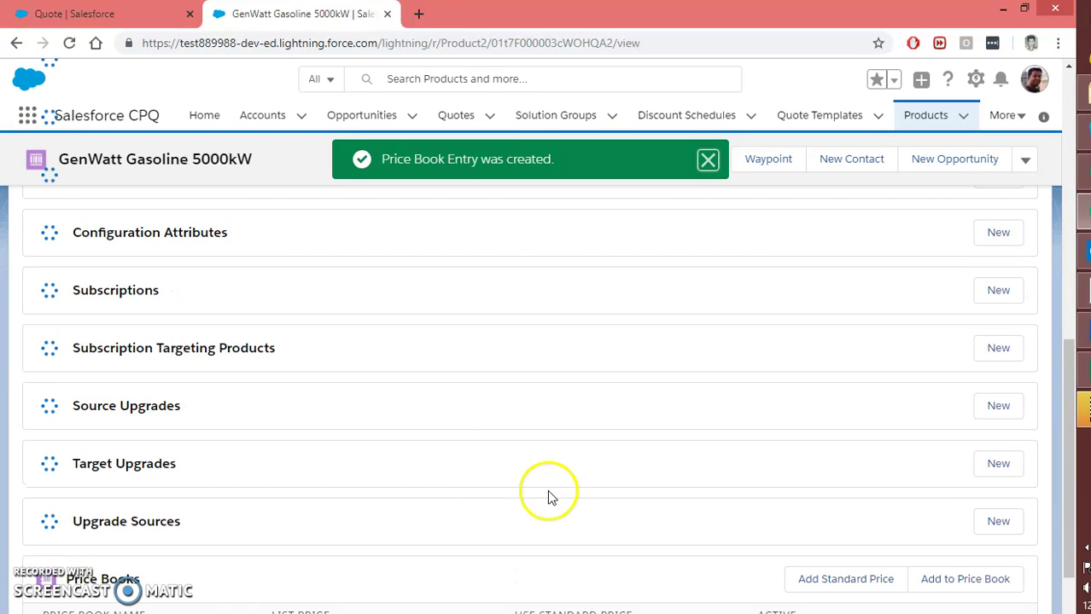
Add GenWatt Gasoline 5000kW to the Standard price book in USD, using the standard price, and save the entry.
scroll(315, 469, down, 2)
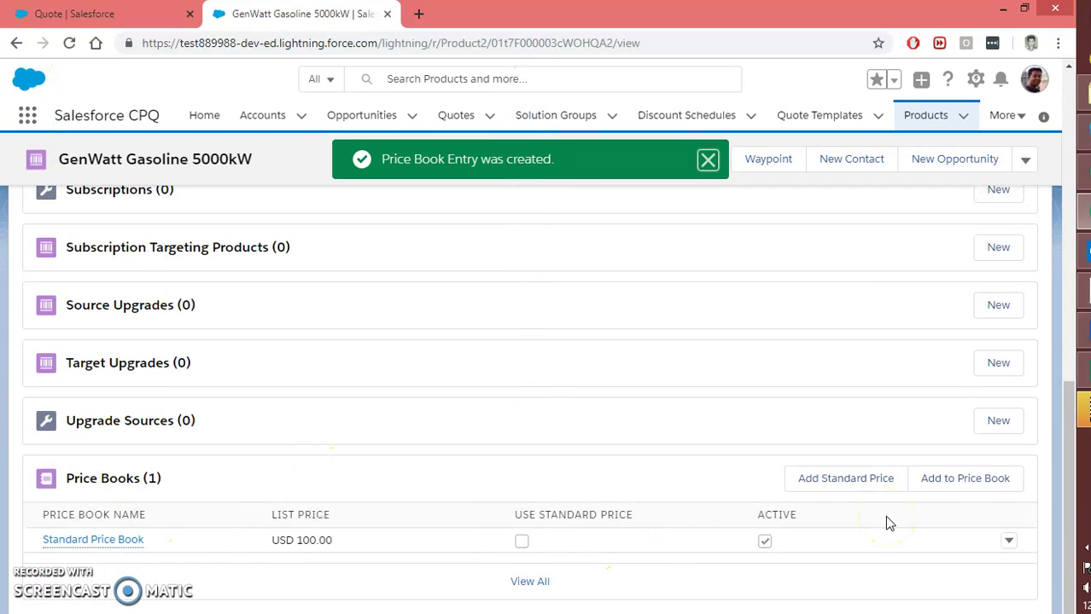
click(935, 478)
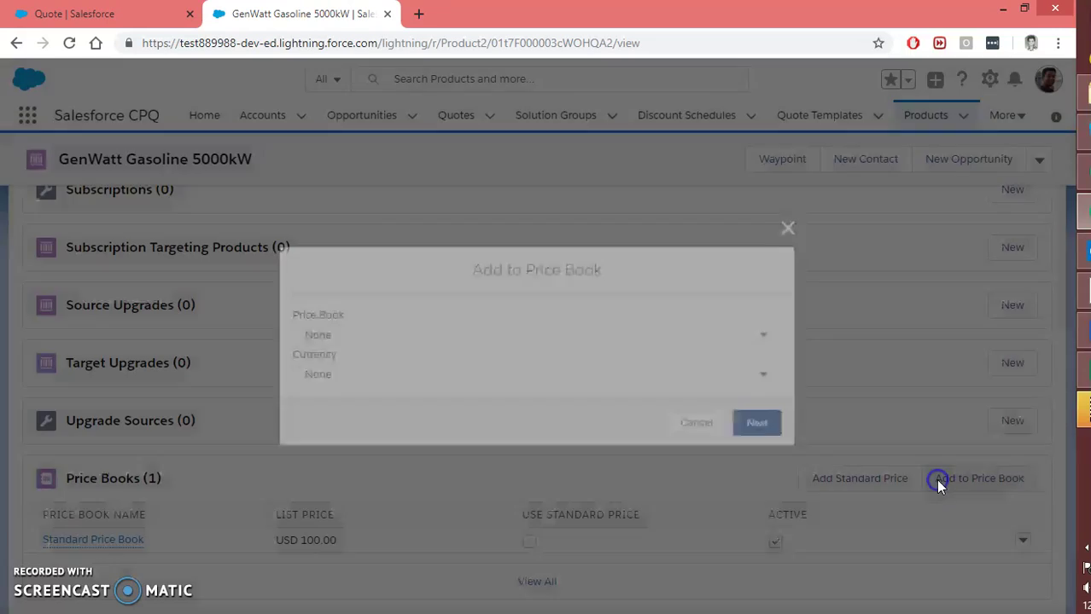
click(361, 334)
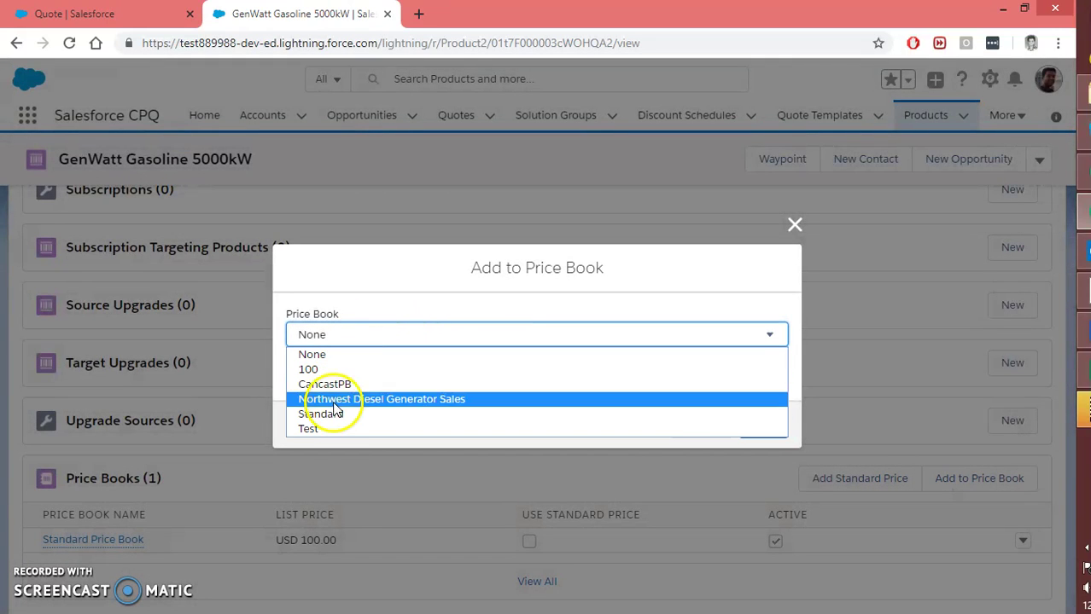
click(331, 414)
click(350, 373)
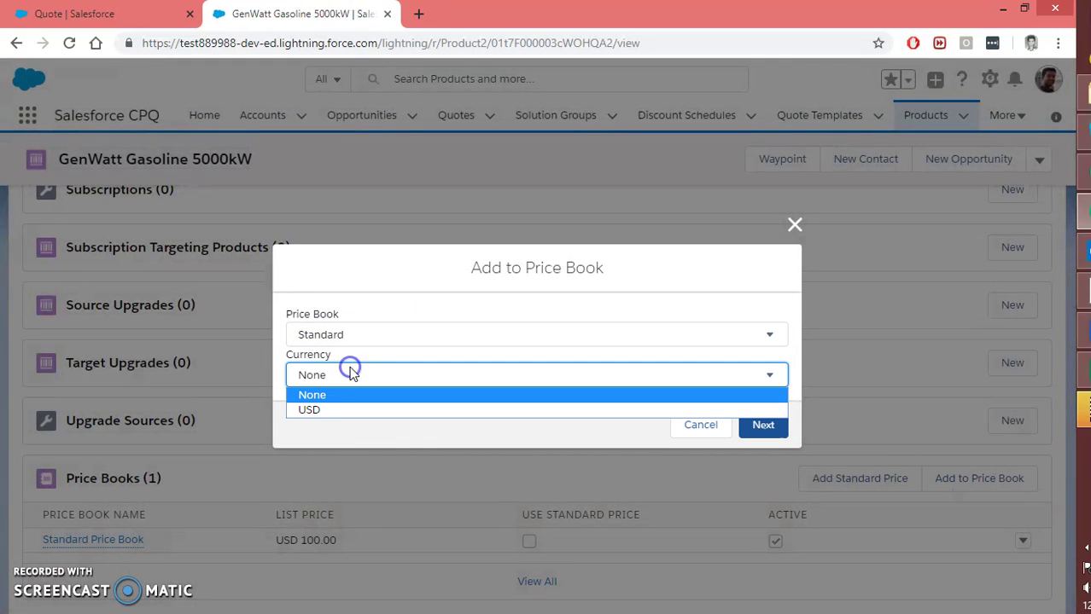
click(320, 409)
click(766, 431)
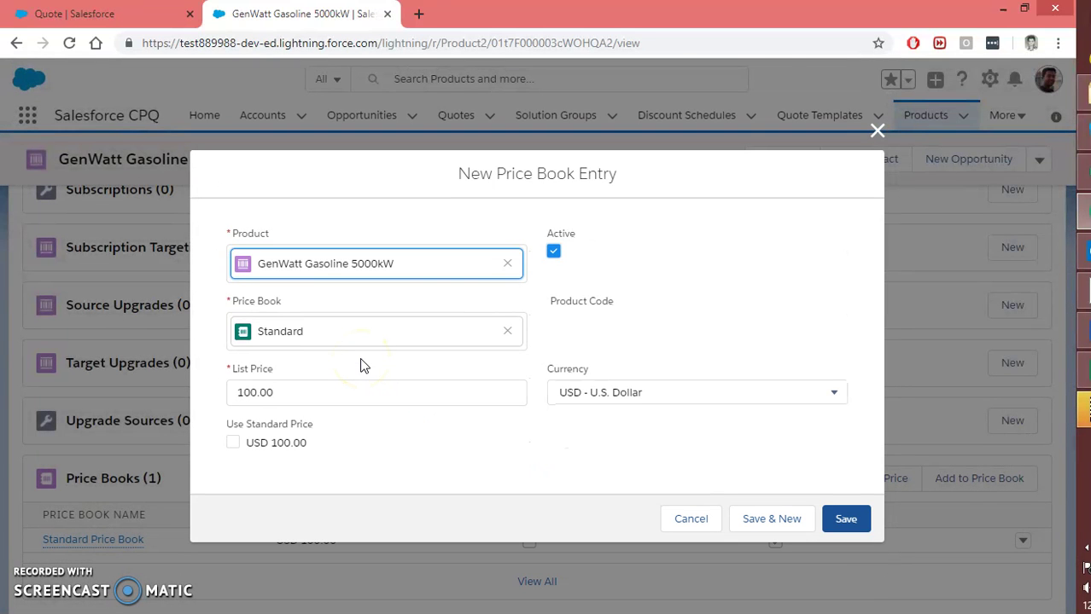
click(233, 443)
click(841, 517)
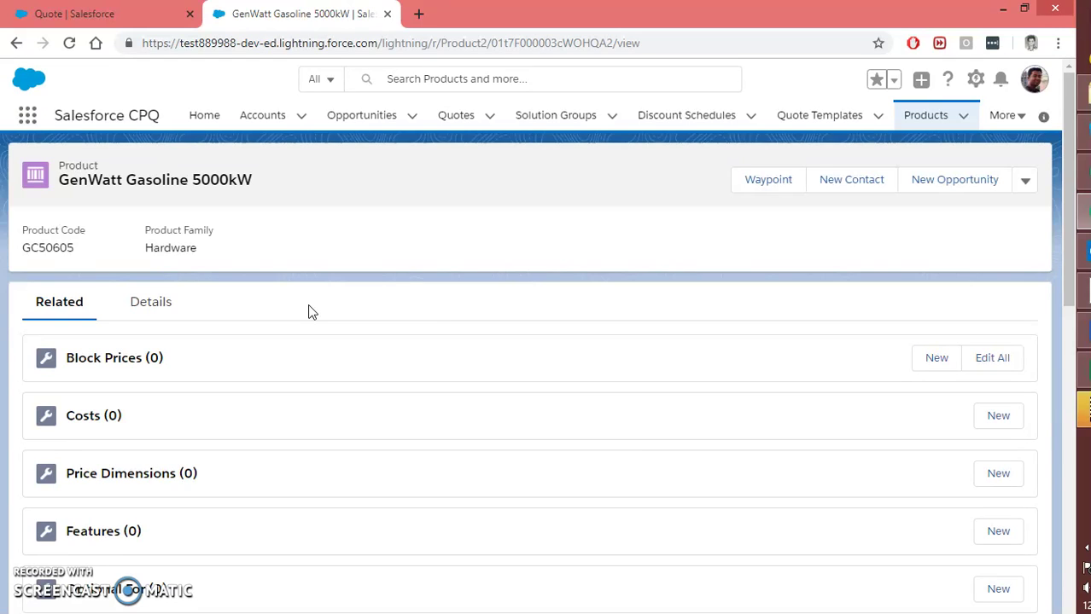
Return to the quote, start adding products, and select GenWatt from the Other group for configuration.
click(101, 18)
click(979, 177)
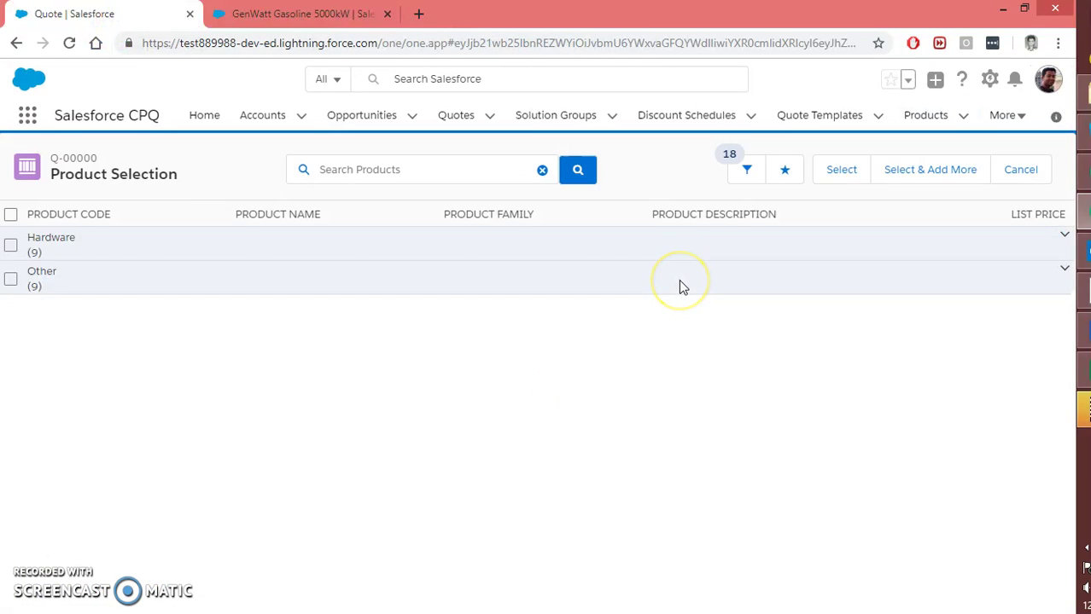
click(50, 284)
click(10, 308)
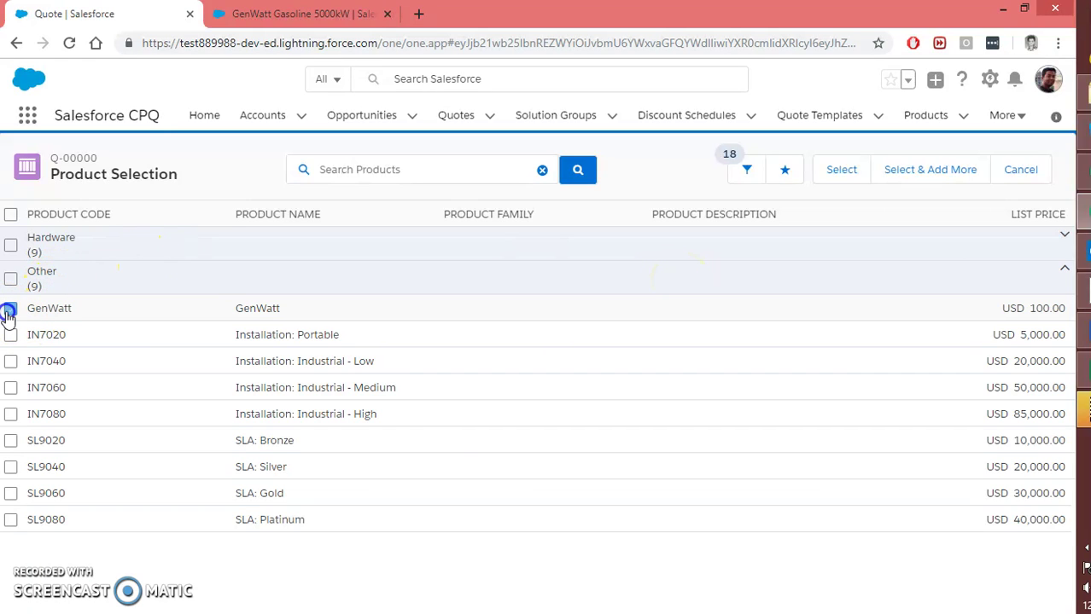
click(841, 169)
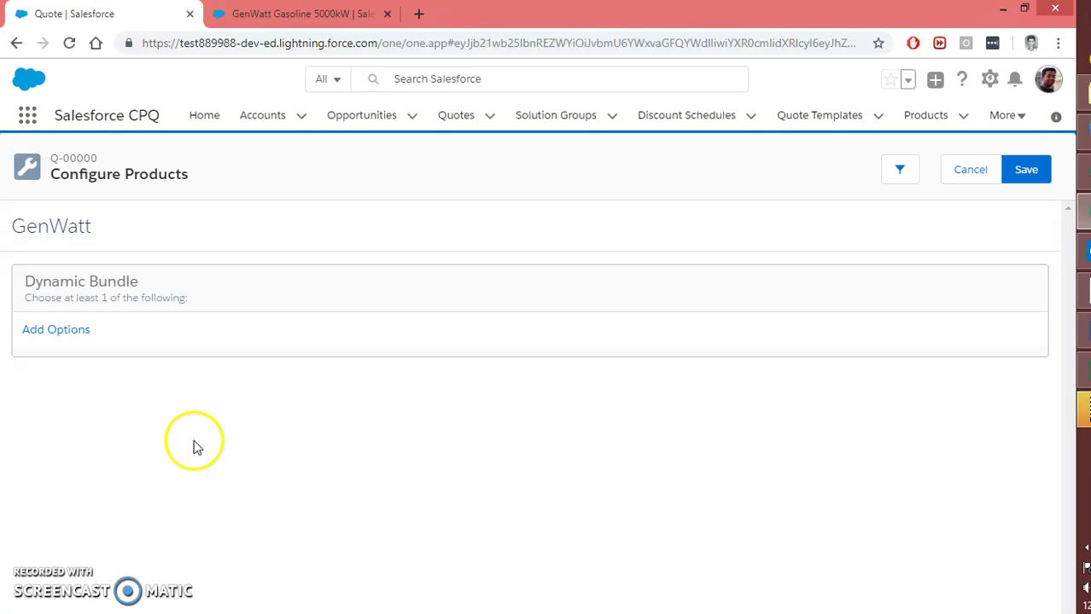
Open the option list of the Dynamic Bundle feature and check it for GenWatt Gasoline 5000kW.
click(68, 331)
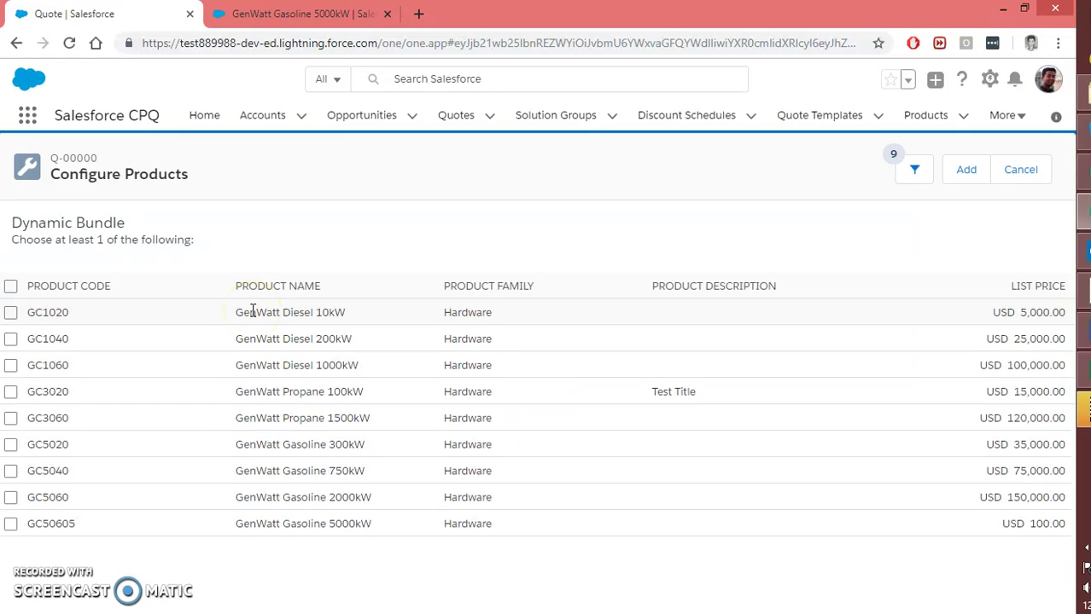
click(336, 525)
triple_click(336, 525)
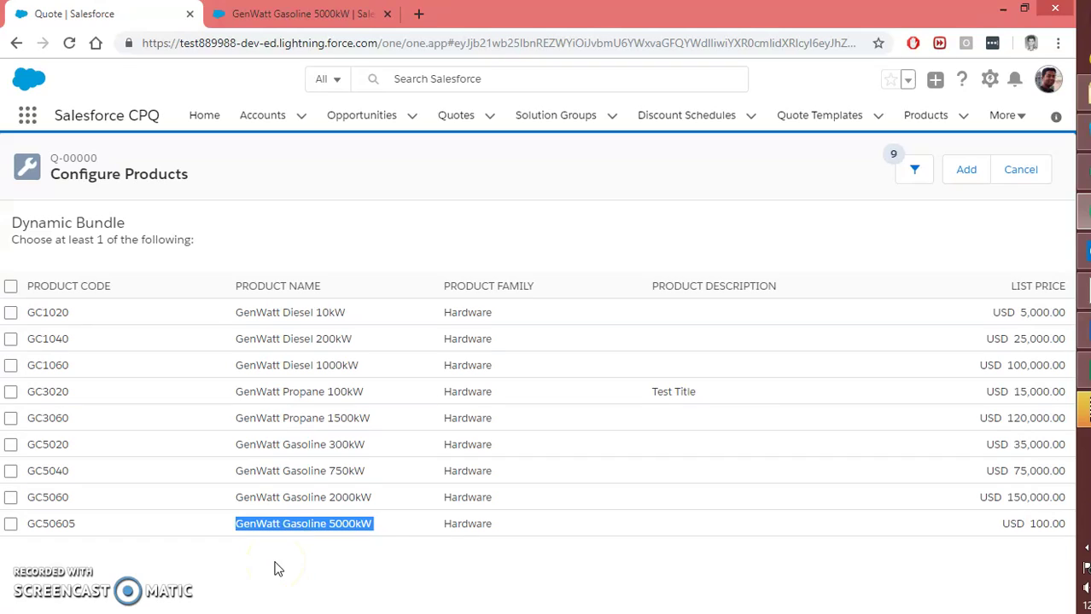